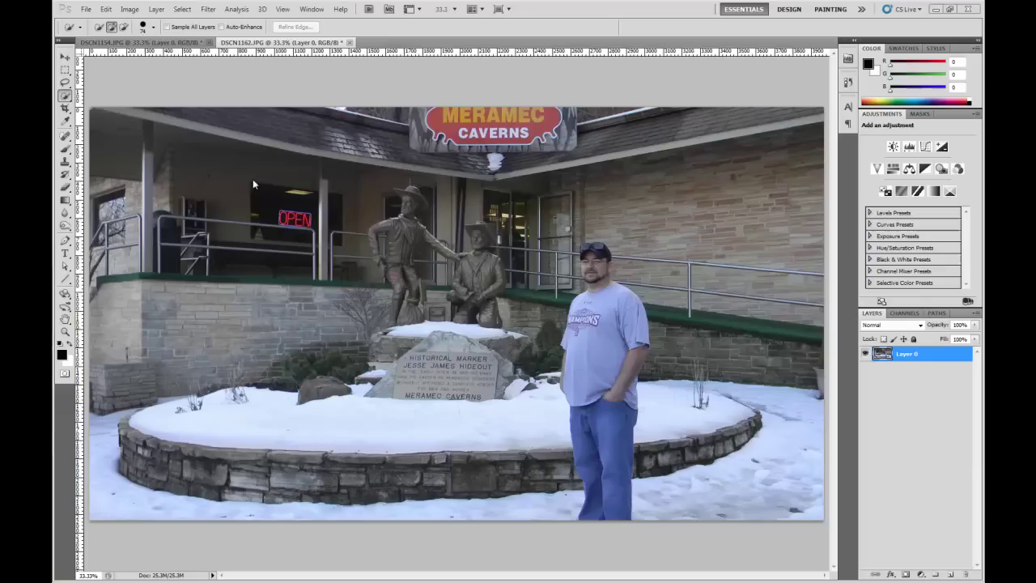
# - Compare the group photo DSCN1154.JPG with DSCN1162.JPG, the photo of the man standing alone
pyautogui.click(155, 42)
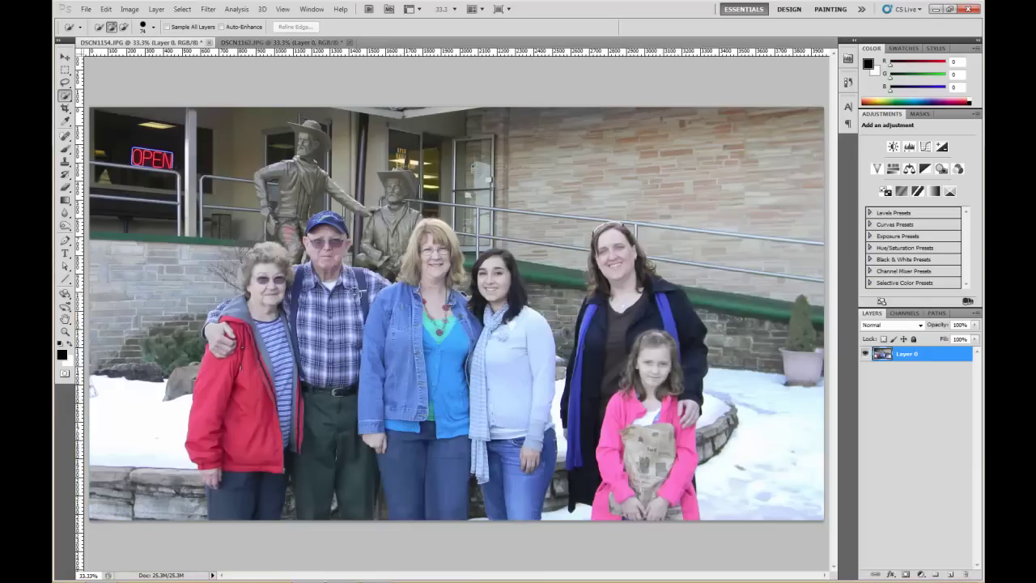
pyautogui.click(293, 43)
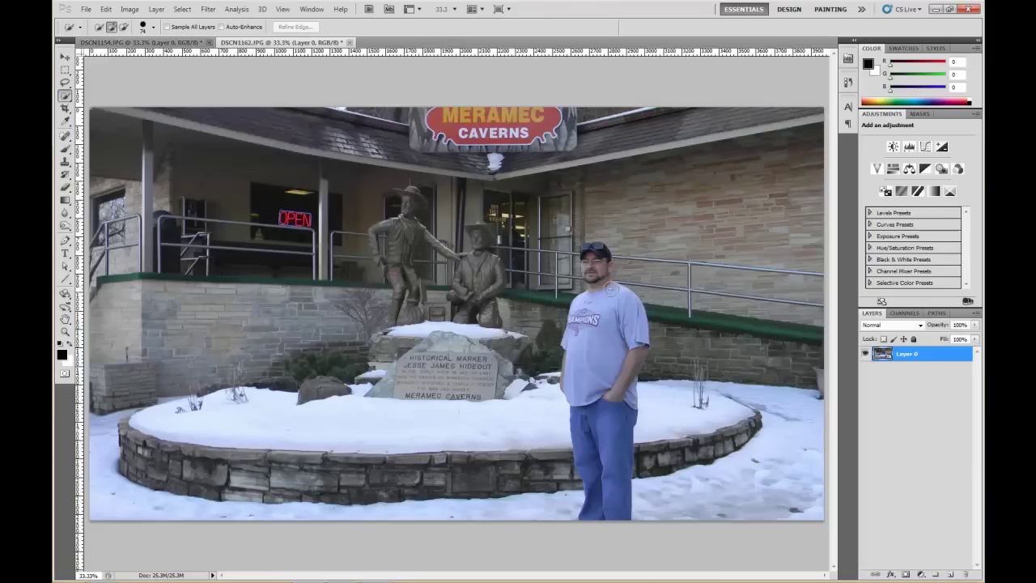
pyautogui.click(144, 43)
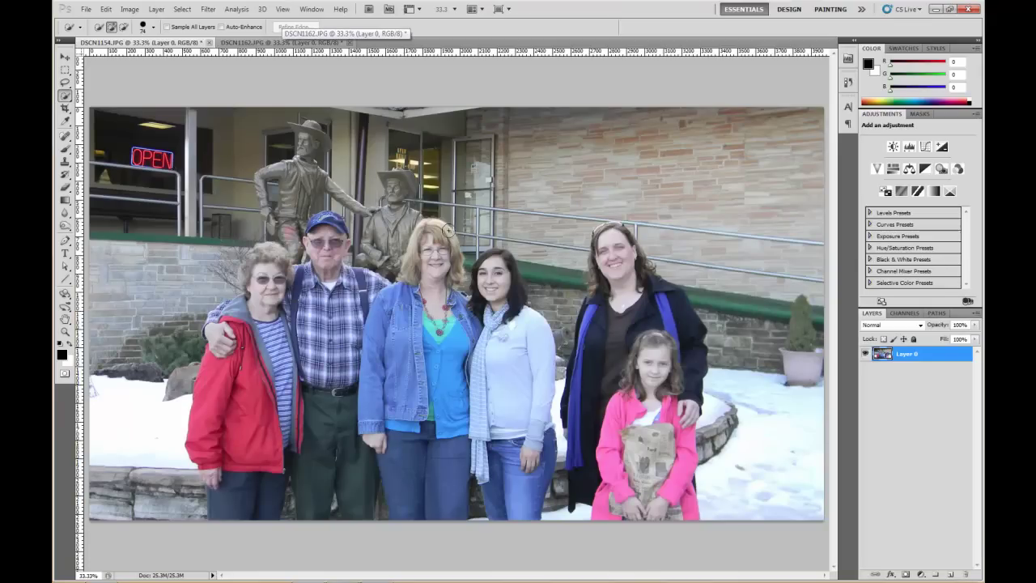
pyautogui.click(285, 42)
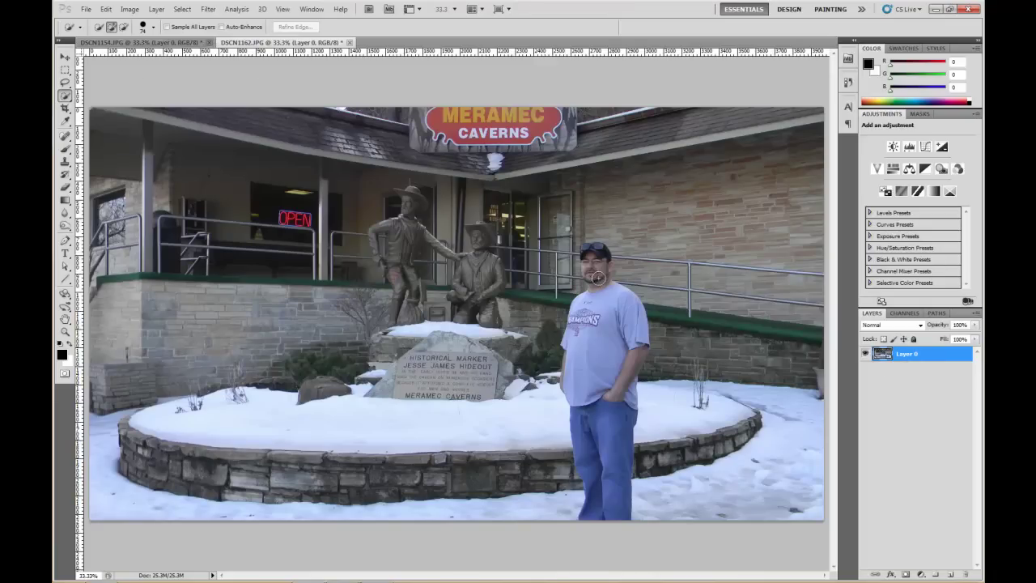
# - Select the whole man in DSCN1162.JPG, from cap to jeans, with the Quick Selection tool
pyautogui.scroll(3, 624, 287)
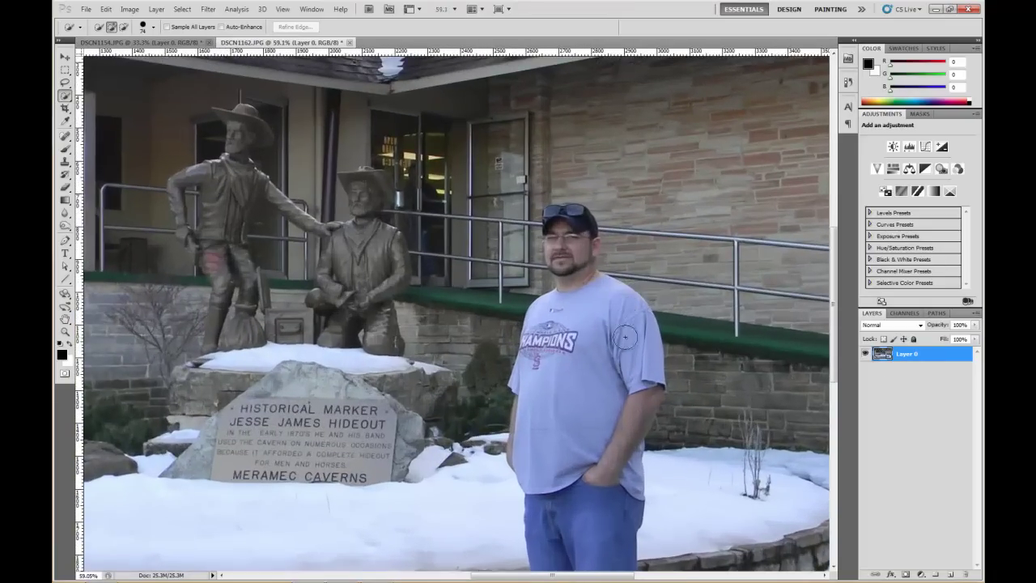
pyautogui.moveTo(630, 374); pyautogui.dragTo(585, 255)
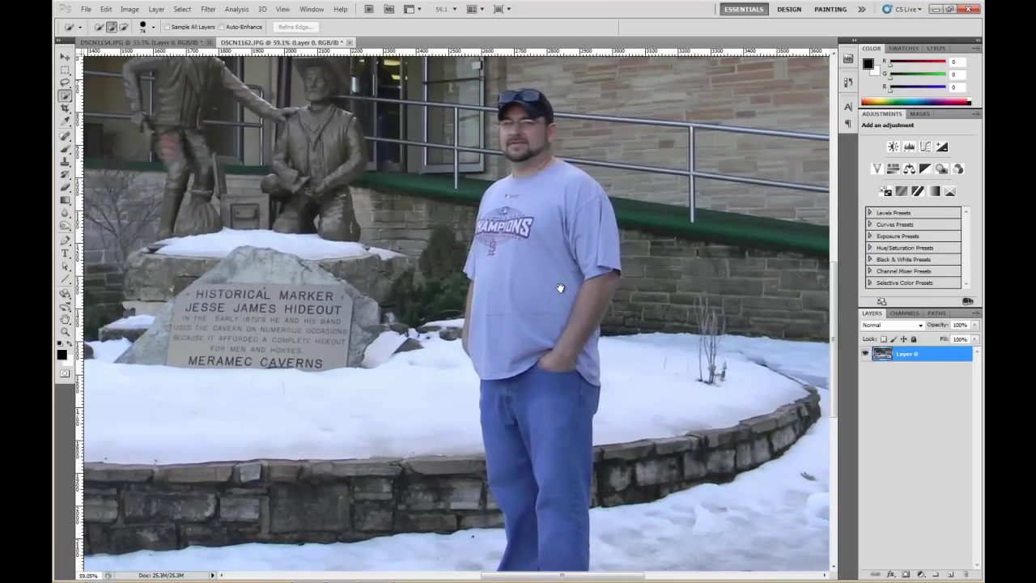
pyautogui.scroll(-1, 548, 254)
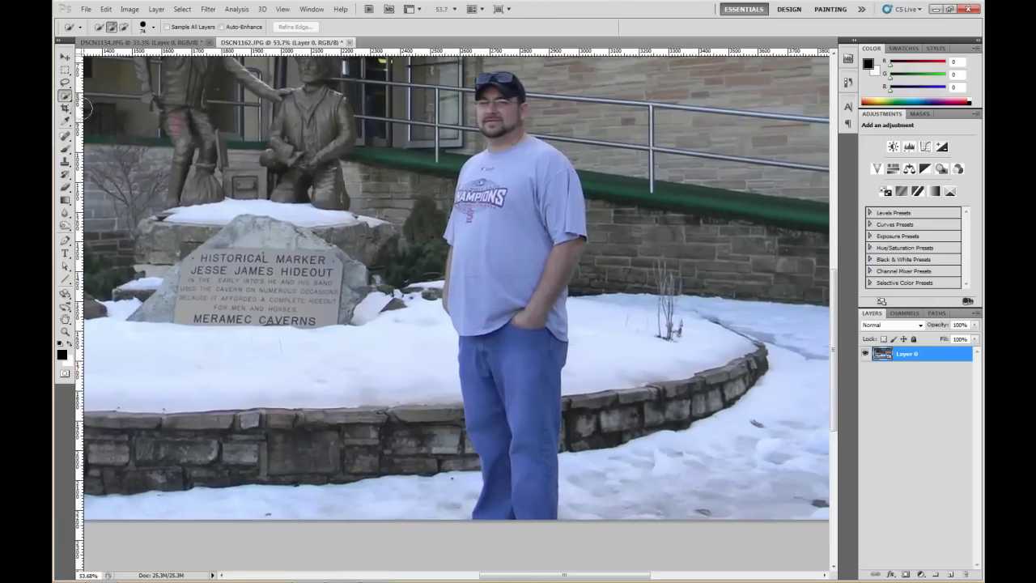
pyautogui.click(64, 95)
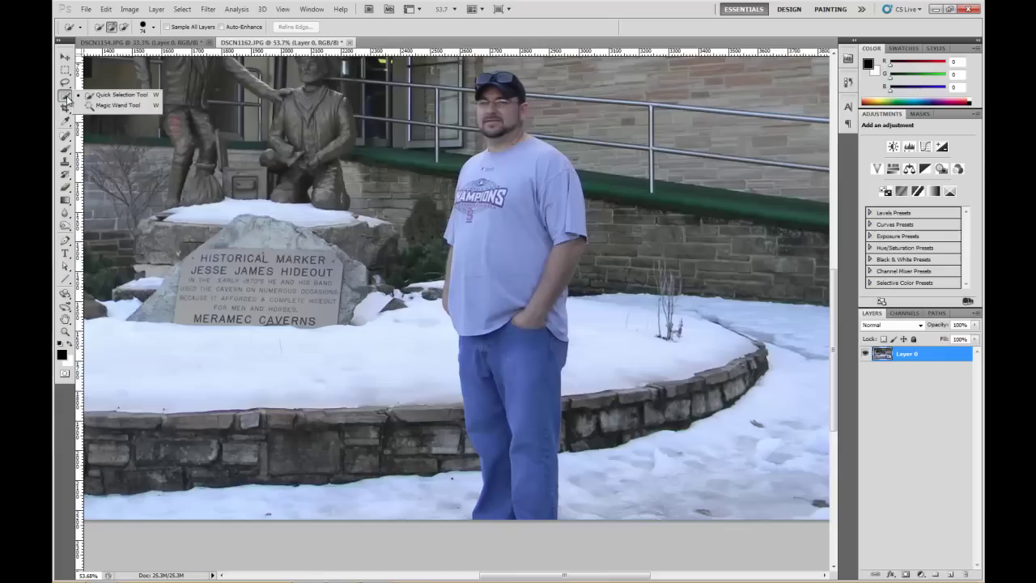
pyautogui.click(118, 96)
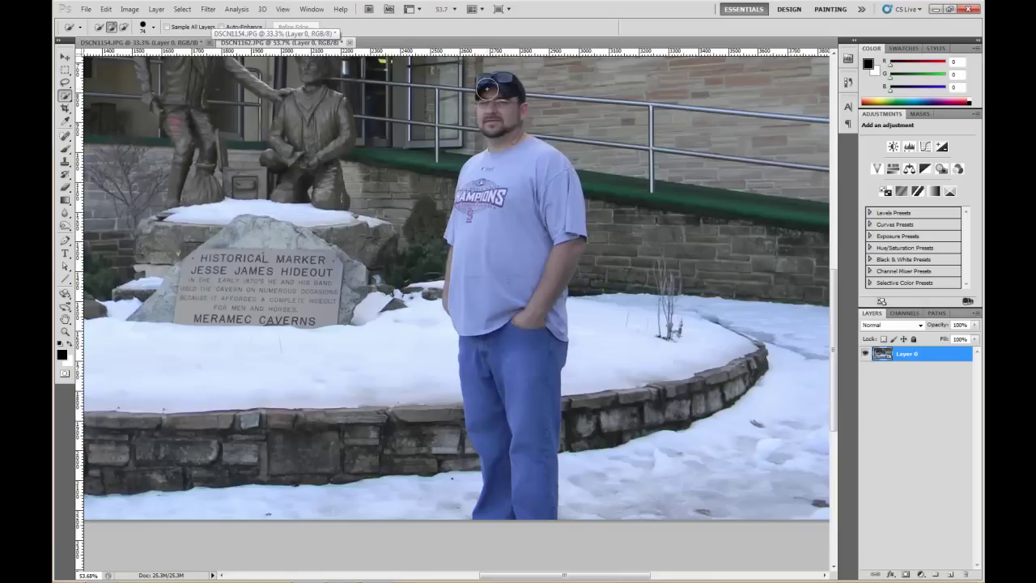
pyautogui.moveTo(492, 92)
pyautogui.mouseDown()
pyautogui.moveTo(502, 146)
pyautogui.moveTo(473, 257)
pyautogui.moveTo(496, 413)
pyautogui.mouseUp()
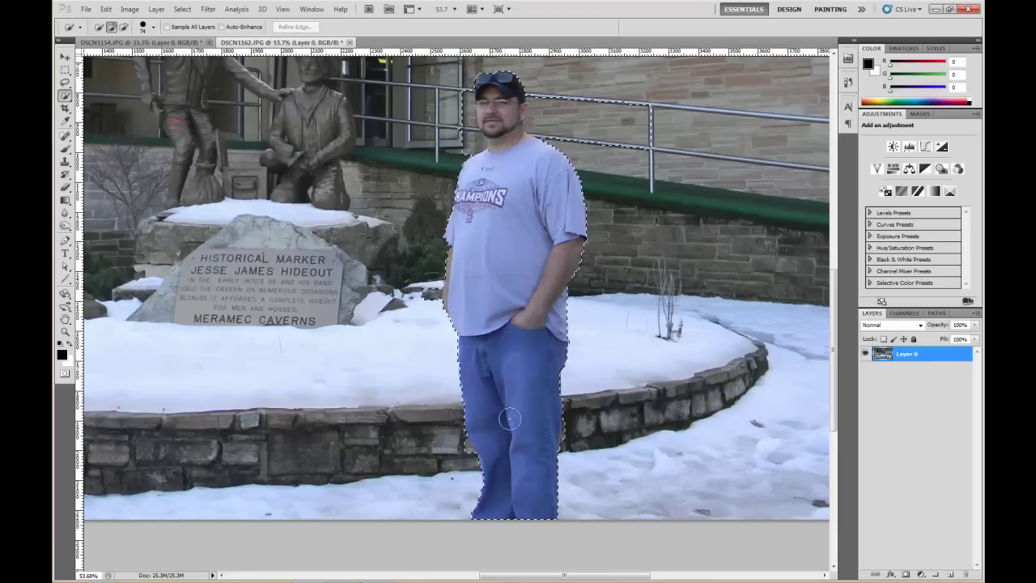
pyautogui.moveTo(509, 418); pyautogui.dragTo(532, 439)
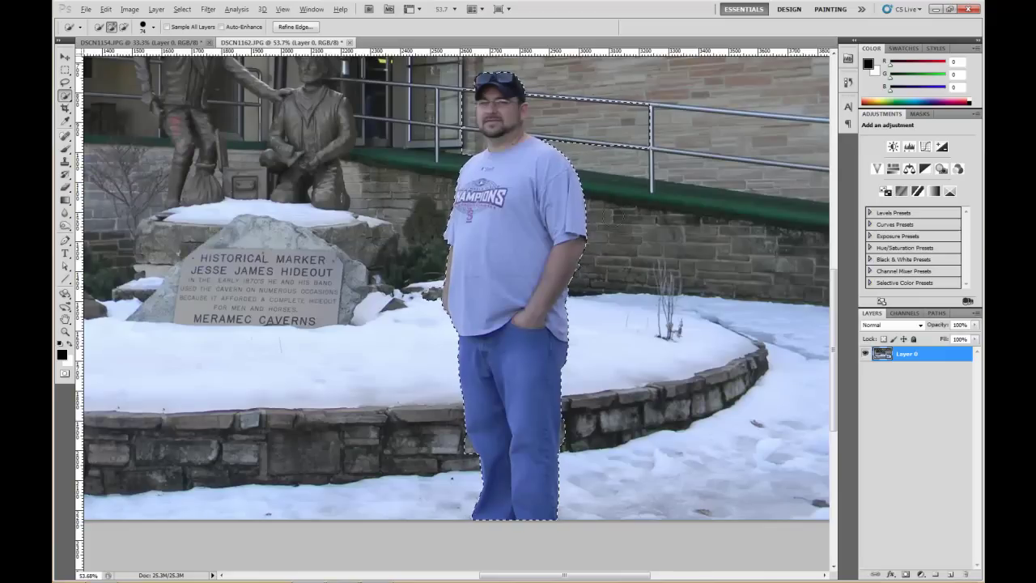
# - Subtract the railing and the background on both sides of the man's head from the selection
pyautogui.moveTo(636, 113)
pyautogui.mouseDown()
pyautogui.moveTo(640, 162)
pyautogui.moveTo(641, 129)
pyautogui.moveTo(599, 102)
pyautogui.moveTo(571, 101)
pyautogui.mouseUp()
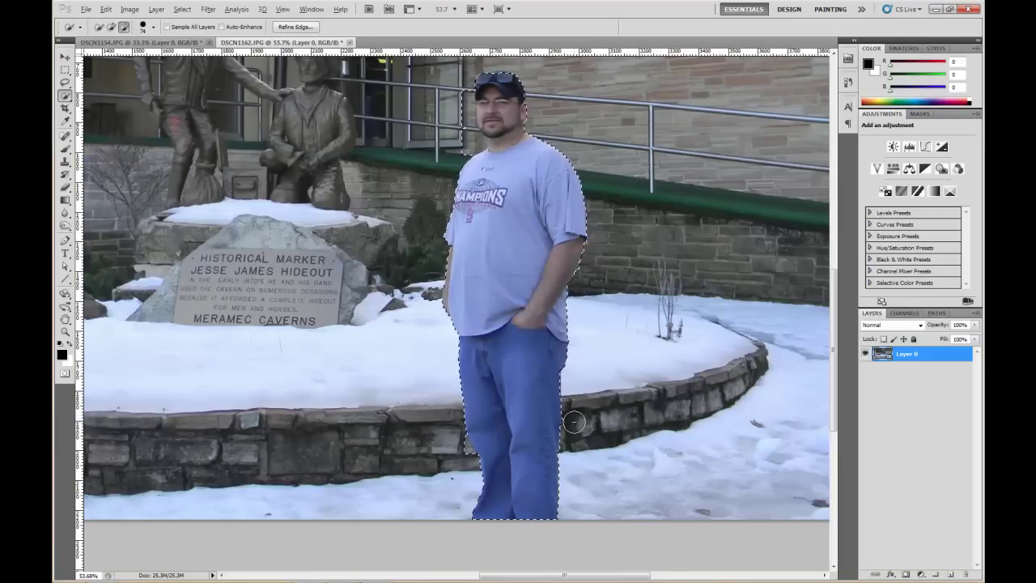
pyautogui.press('alt')
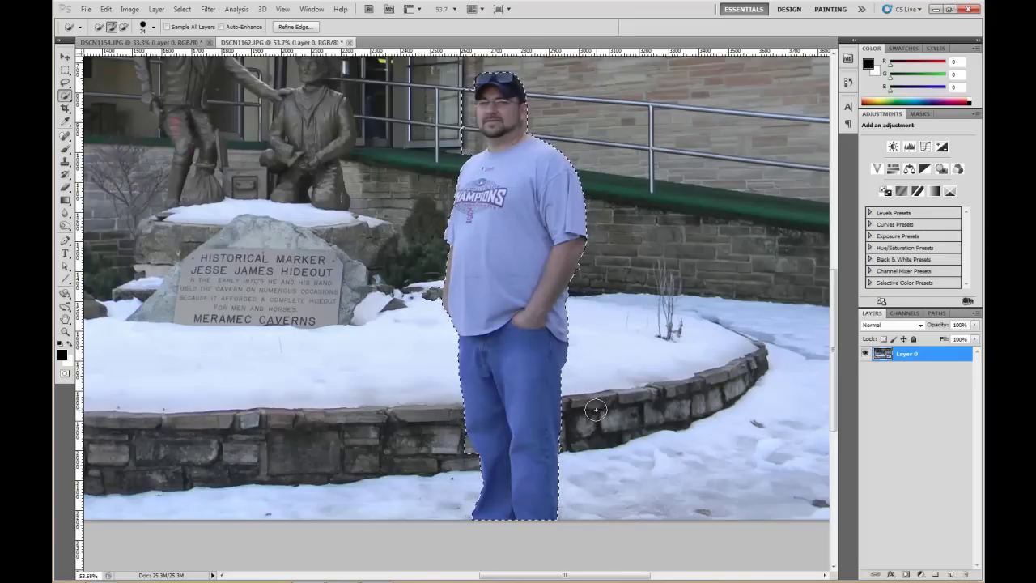
pyautogui.press('alt')
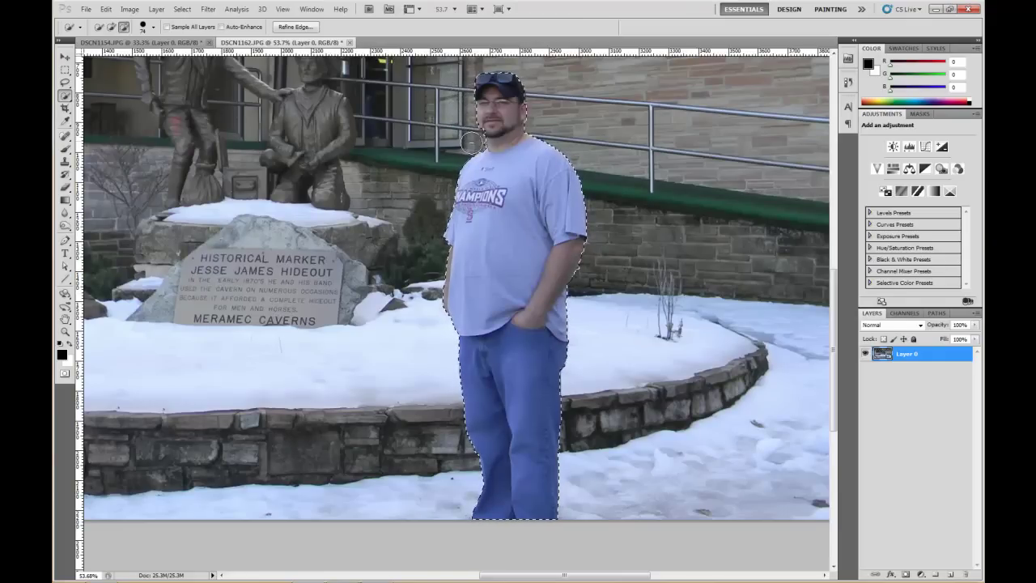
pyautogui.press('alt')
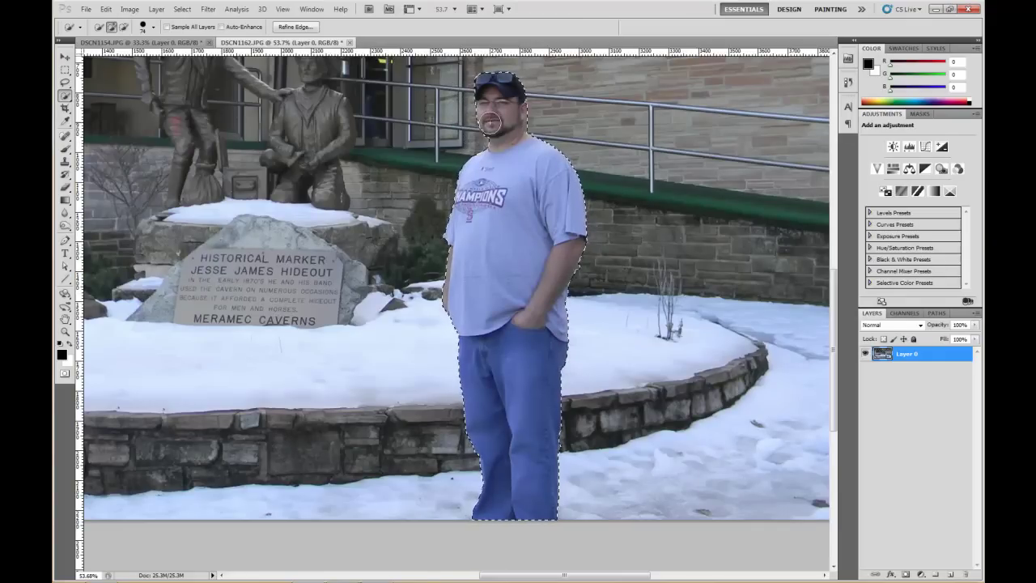
# - Reduce the Quick Selection brush to 25 px for detailed work around the man's head and neck
pyautogui.scroll(5, 492, 123)
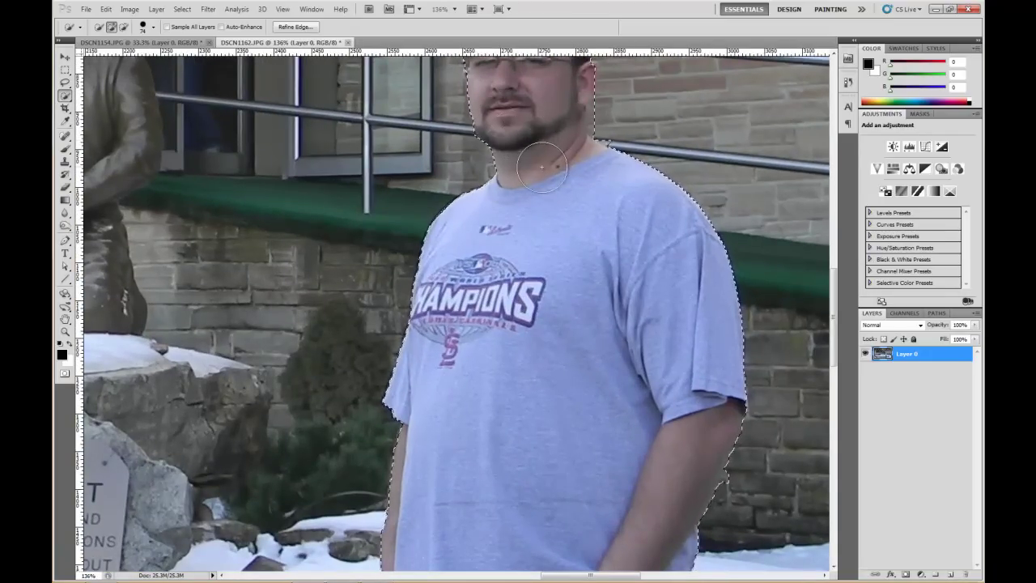
pyautogui.scroll(-1, 529, 146)
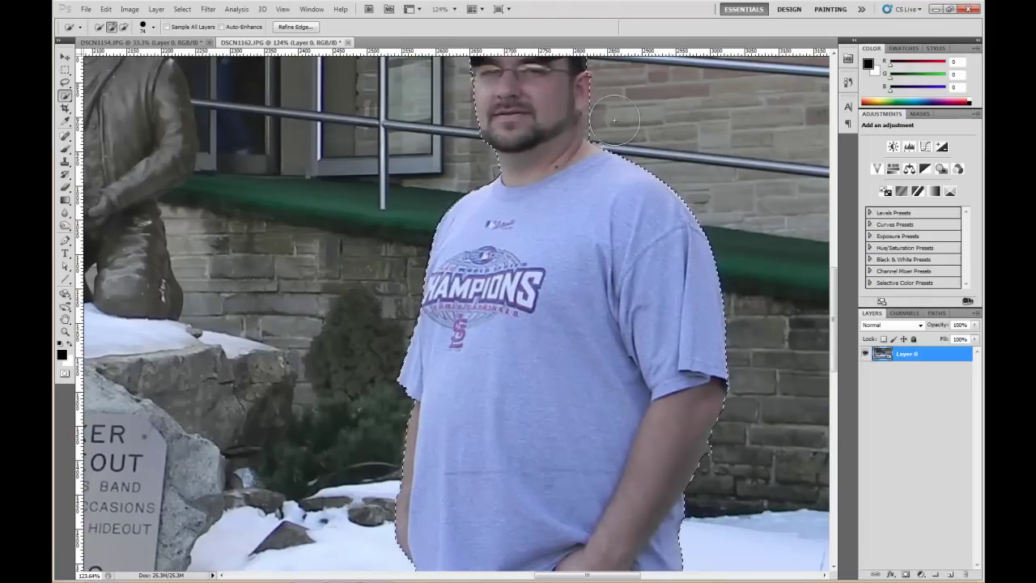
pyautogui.scroll(3, 543, 210)
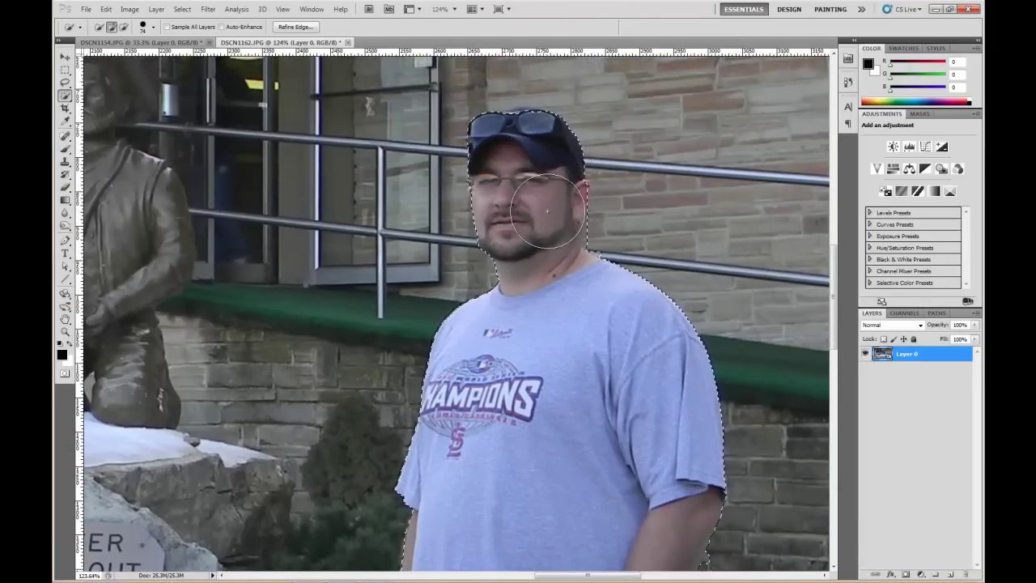
pyautogui.scroll(1, 514, 145)
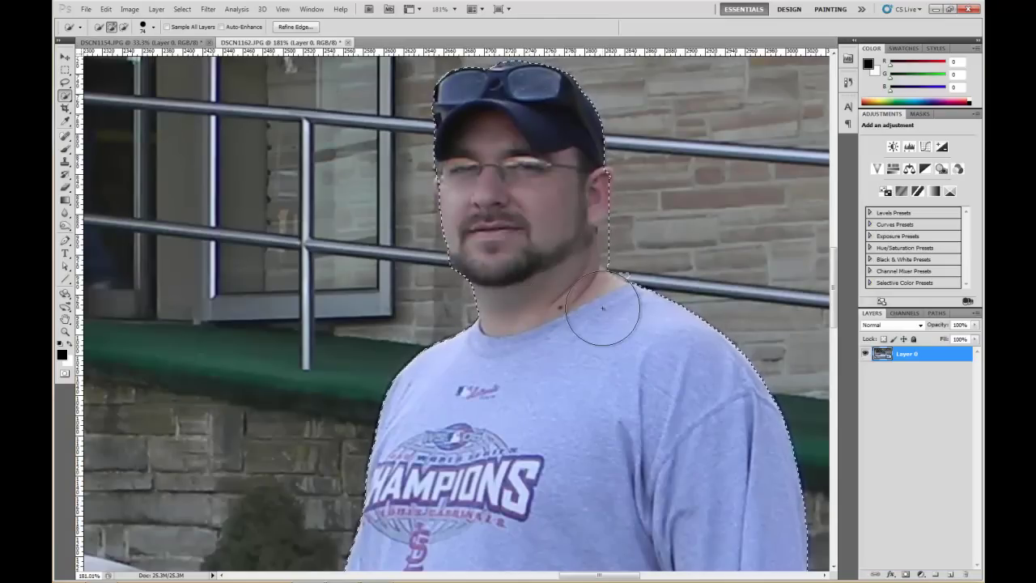
pyautogui.press('[')
pyautogui.press('[')
pyautogui.press('[')
pyautogui.press('[')
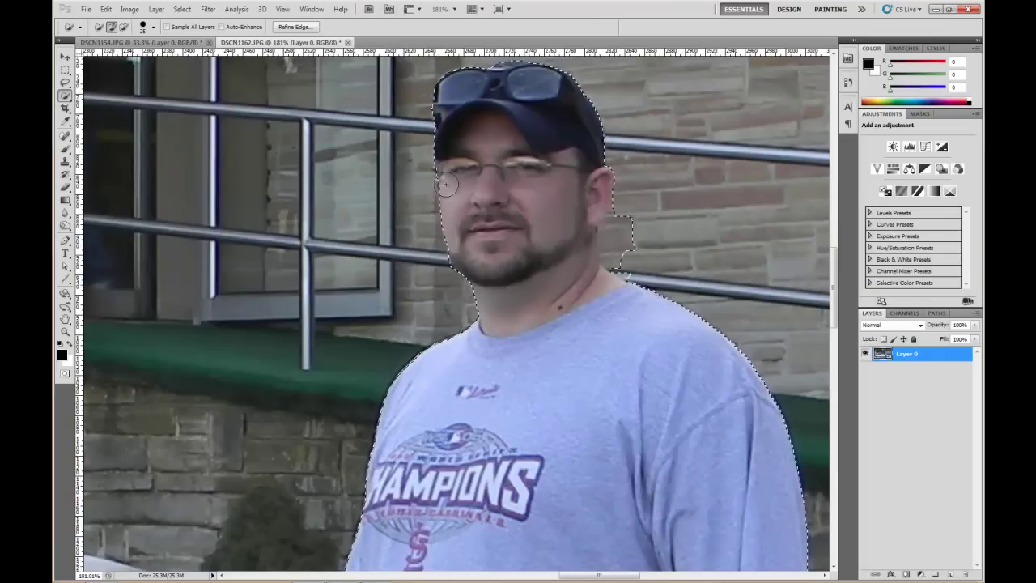
pyautogui.click(154, 31)
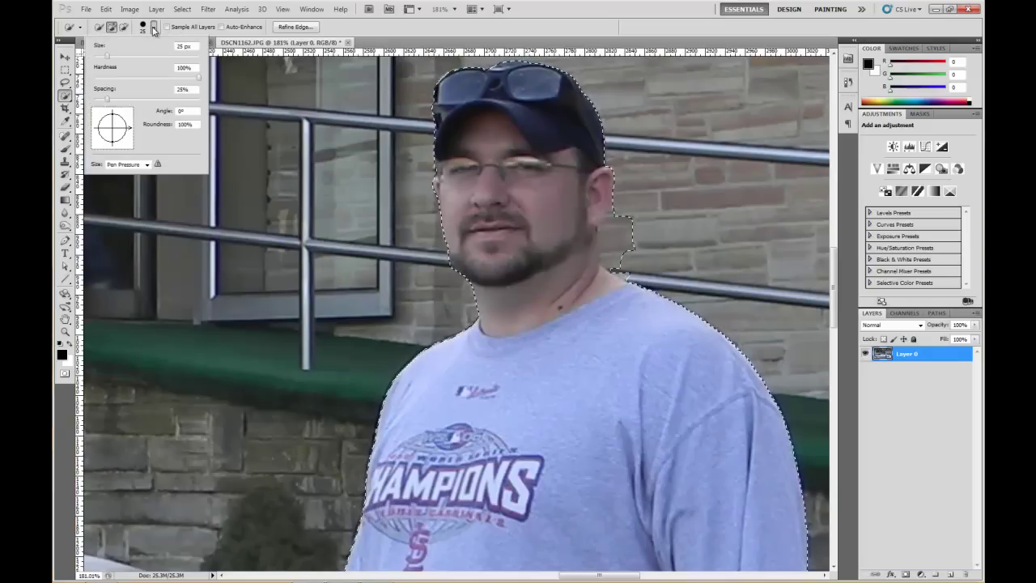
pyautogui.click(154, 31)
# - Subtract the patch of wall between the man's ear and shoulder from the selection
pyautogui.press('alt')
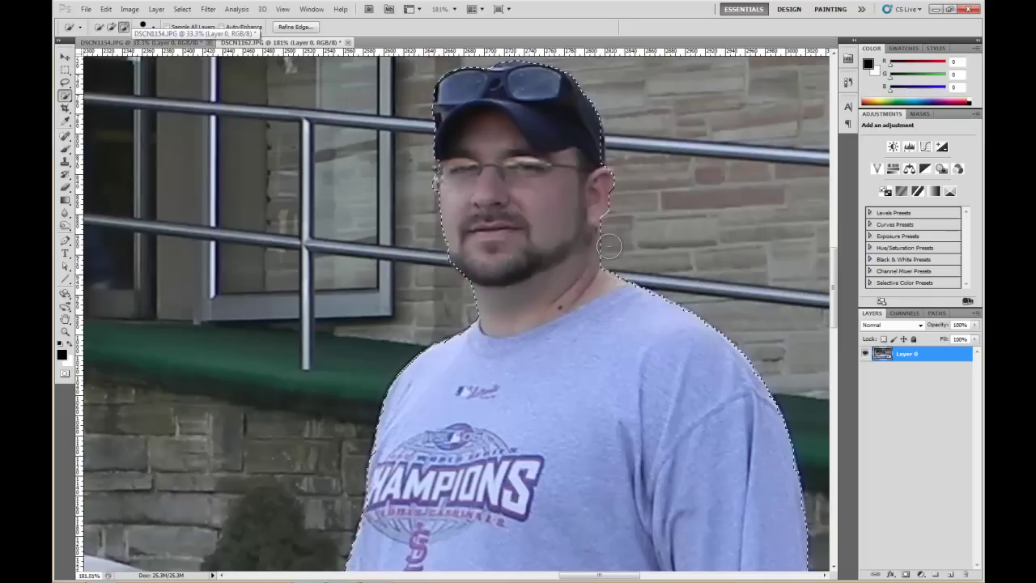
pyautogui.keyDown('alt'); pyautogui.click(618, 242); pyautogui.keyUp('alt')
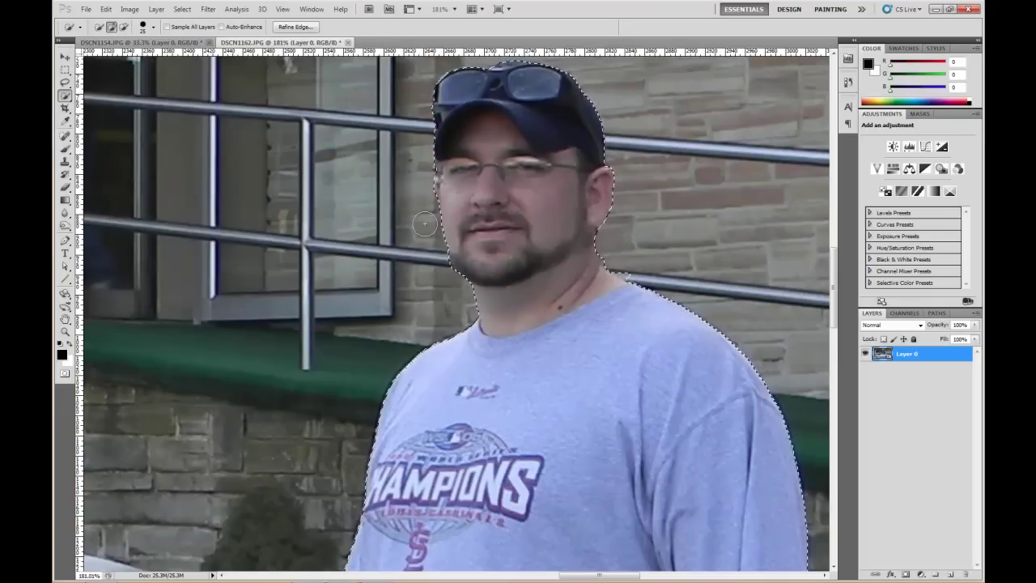
pyautogui.press('alt')
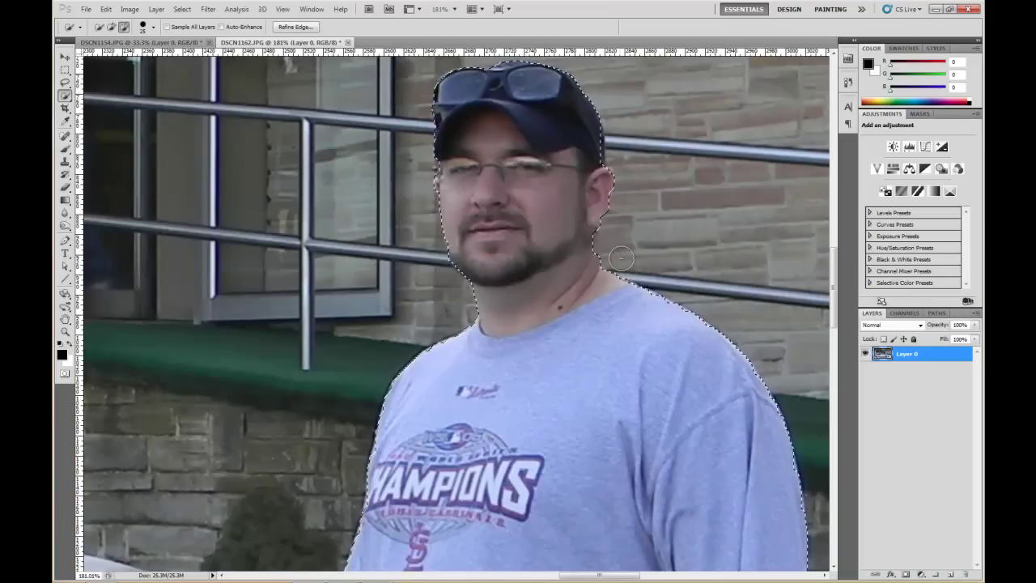
pyautogui.keyDown('alt'); pyautogui.click(629, 258); pyautogui.keyUp('alt')
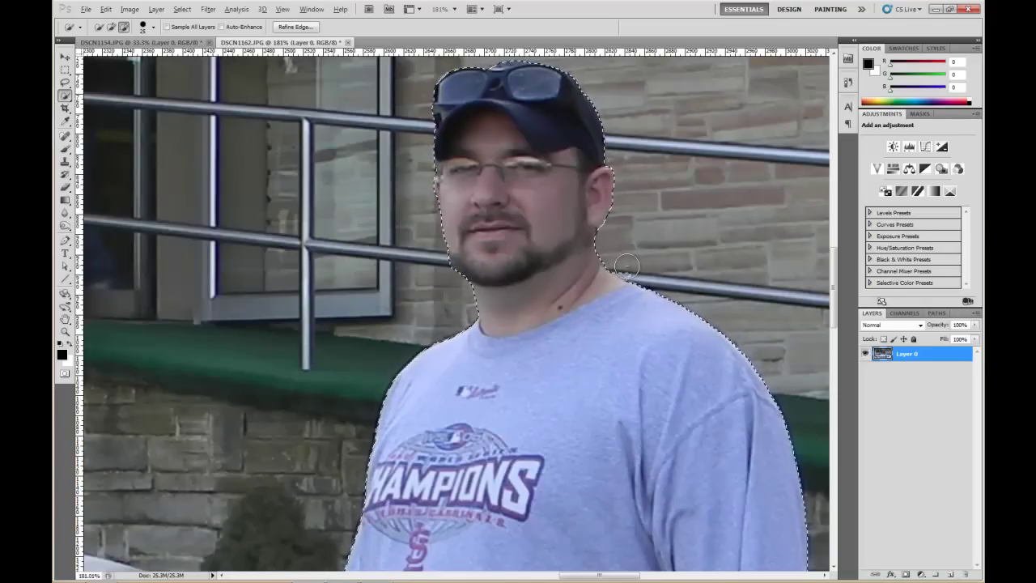
# - Subtract the stone wall background along the outer edge of the man's bent arm from the selection
pyautogui.scroll(-6, 669, 264)
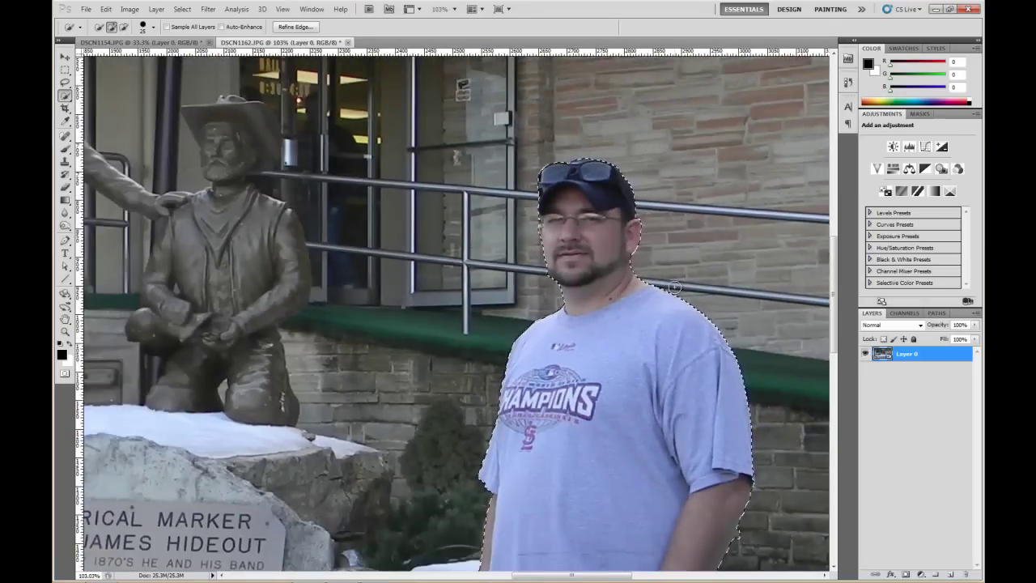
pyautogui.press('alt')
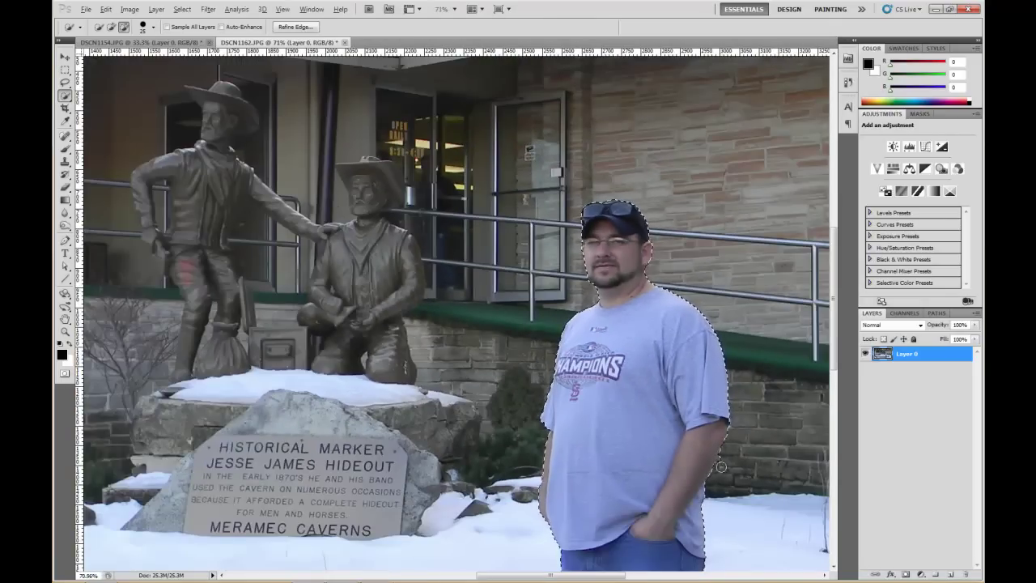
pyautogui.moveTo(722, 460); pyautogui.dragTo(713, 502)
pyautogui.moveTo(716, 417); pyautogui.dragTo(726, 452)
pyautogui.scroll(-2, 729, 461)
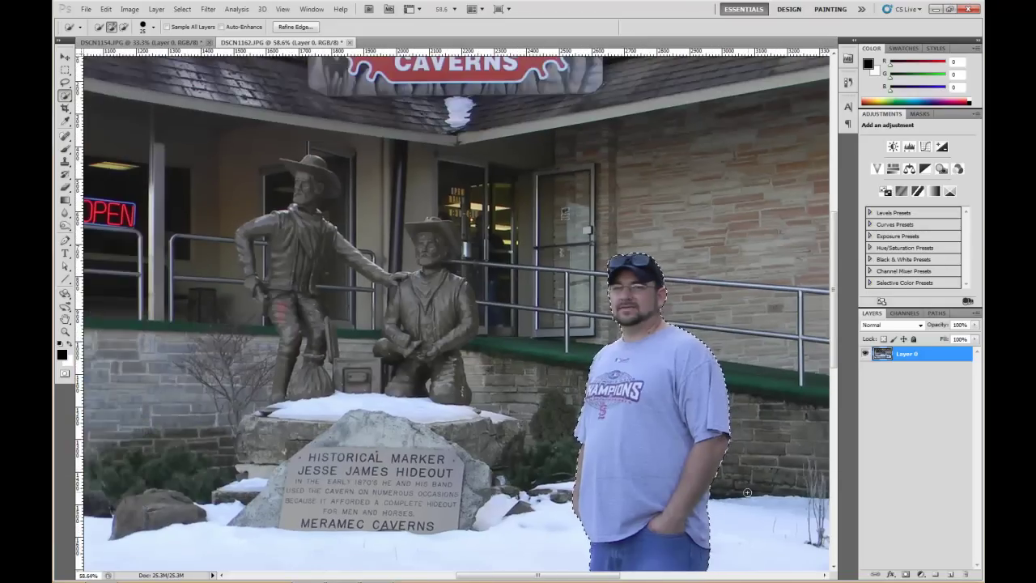
pyautogui.moveTo(750, 490); pyautogui.dragTo(616, 316)
pyautogui.scroll(-1, 629, 375)
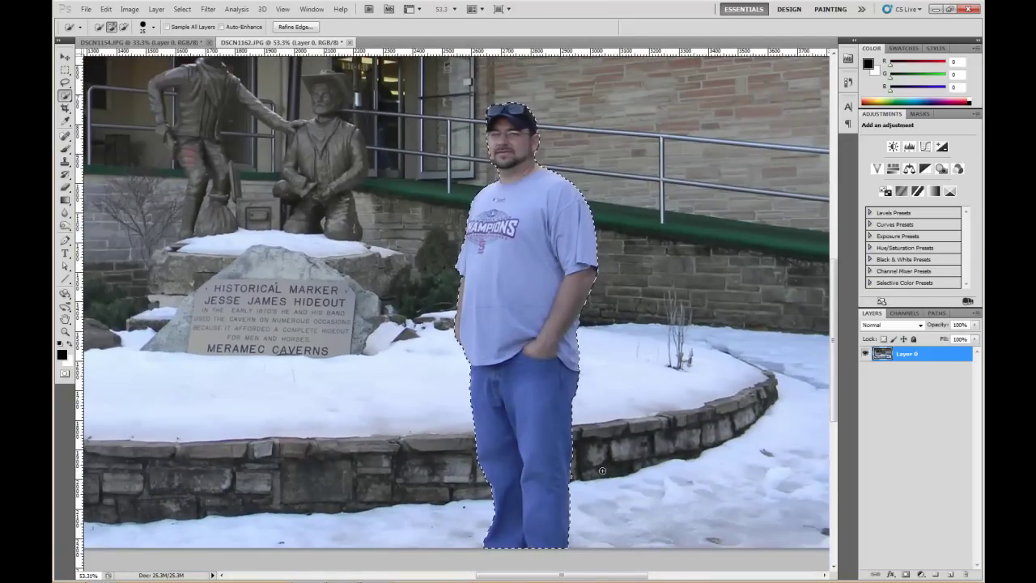
pyautogui.press('alt')
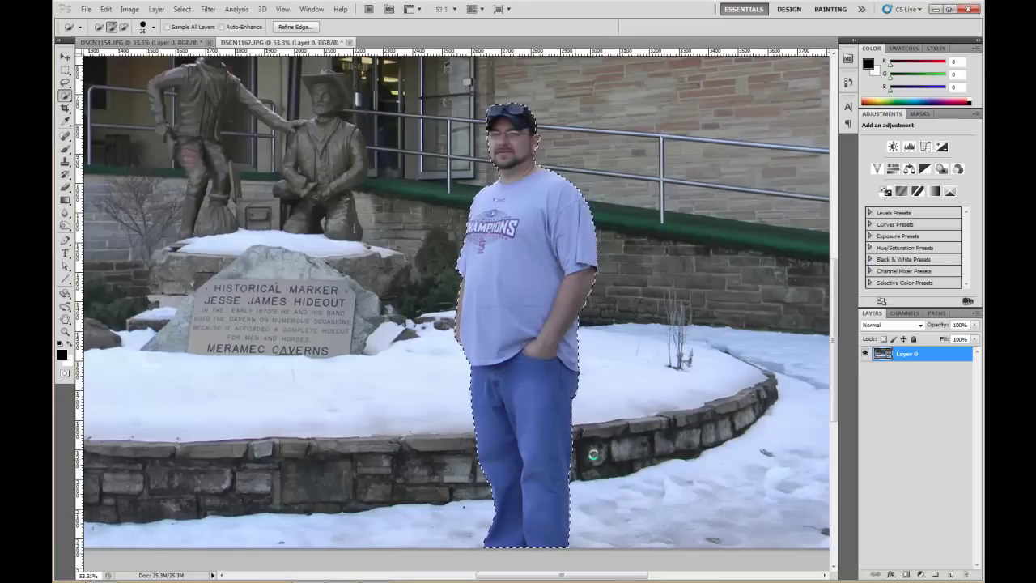
pyautogui.press('alt')
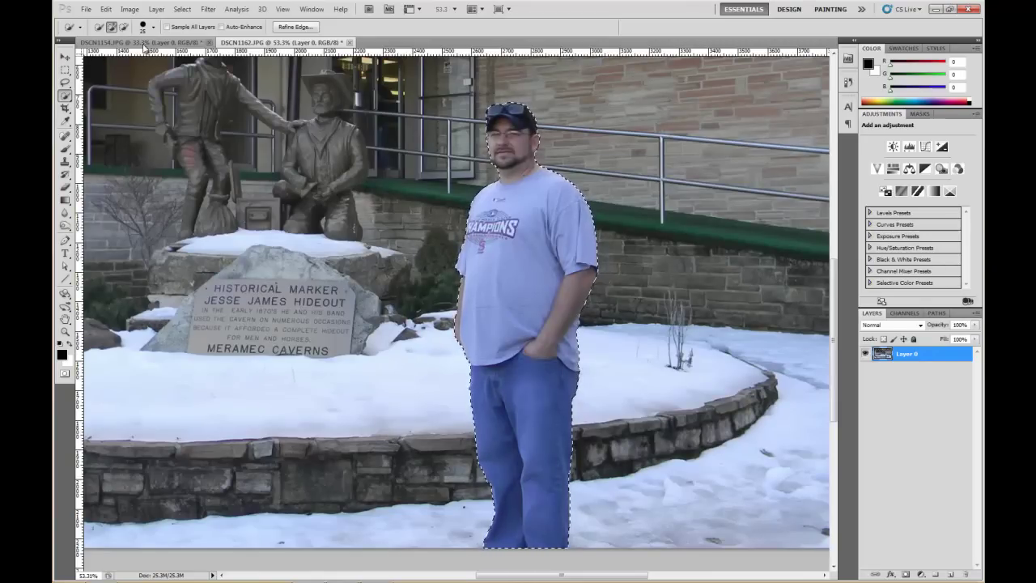
# - Paste the cut-out man into DSCN1154.JPG and place him beside the woman in black, legs ending at the photo's lower edge
pyautogui.click(144, 43)
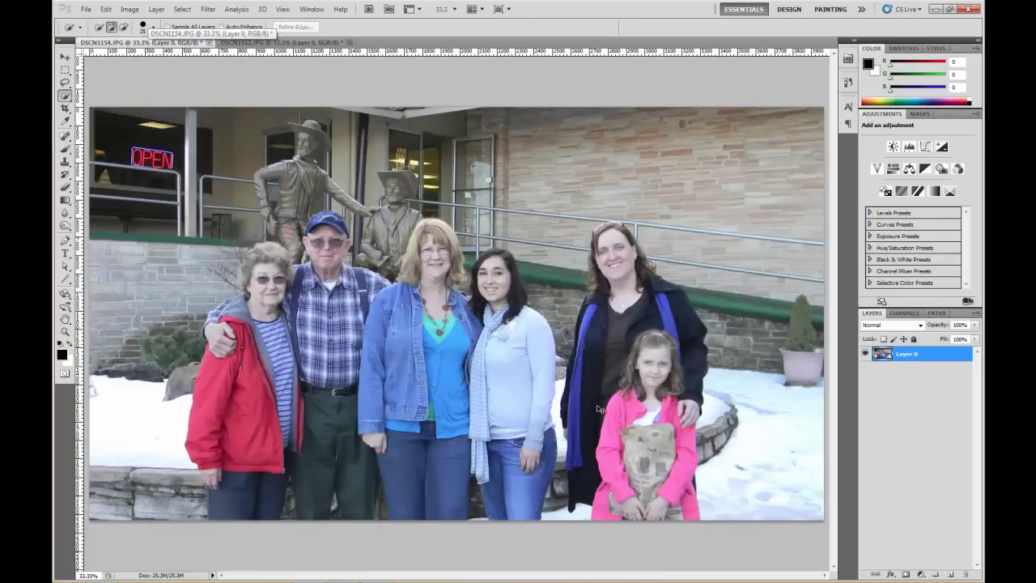
pyautogui.hotkey('ctrl', 'v')
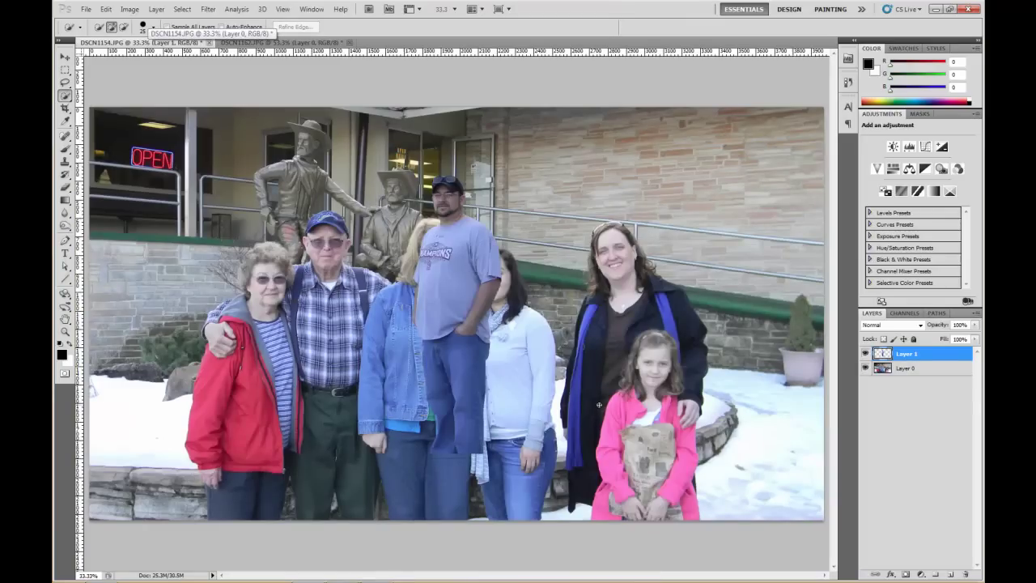
pyautogui.press('v')
pyautogui.moveTo(437, 264)
pyautogui.mouseDown()
pyautogui.moveTo(518, 291)
pyautogui.moveTo(742, 335)
pyautogui.moveTo(715, 338)
pyautogui.moveTo(657, 306)
pyautogui.moveTo(704, 343)
pyautogui.moveTo(687, 336)
pyautogui.mouseUp()
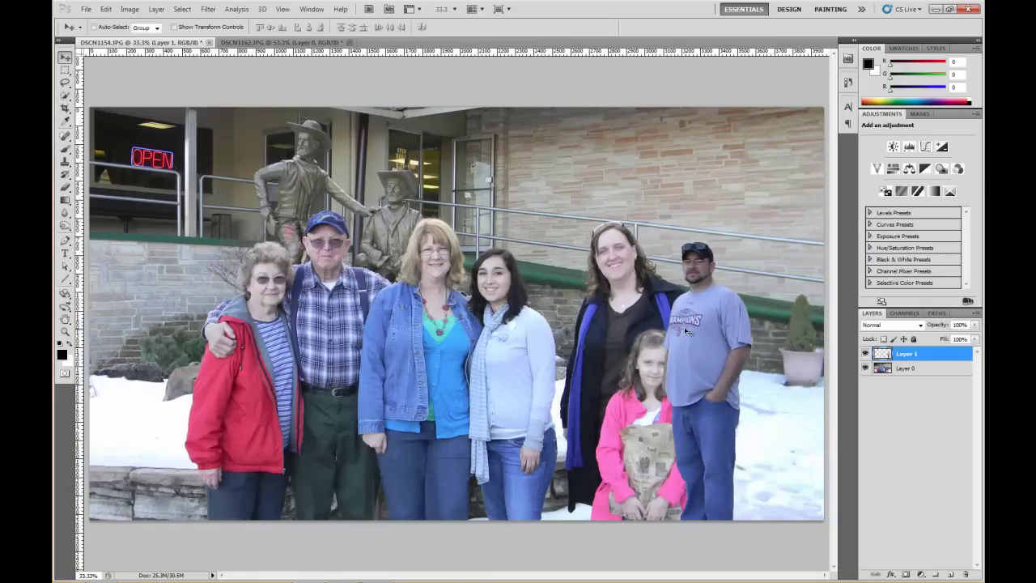
# - Scale the pasted man on Layer 1 up proportionally to about 152% of his size
pyautogui.hotkey('ctrl', 't')
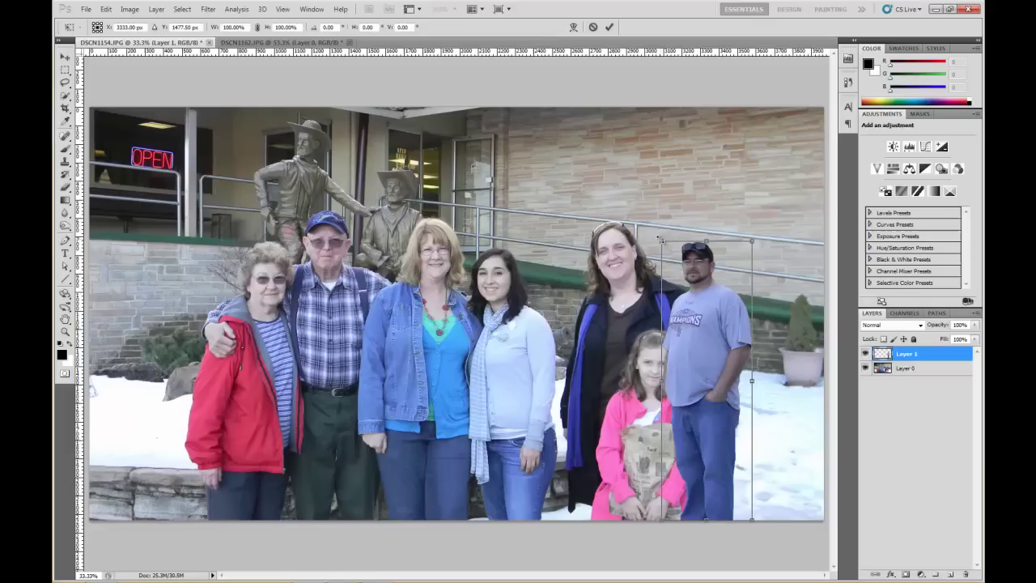
pyautogui.moveTo(661, 240); pyautogui.dragTo(547, 118)
pyautogui.press('shift')
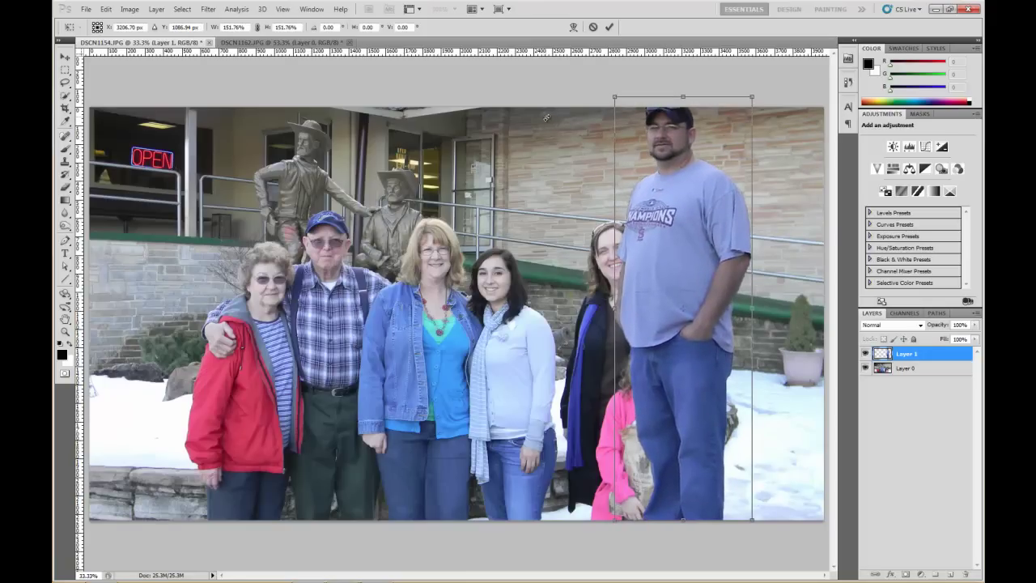
pyautogui.press('Return')
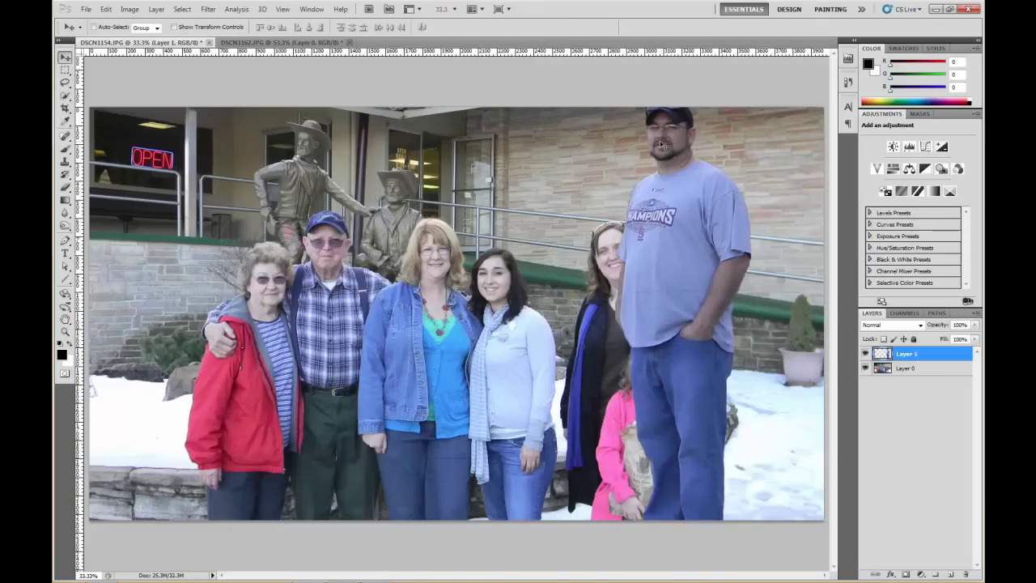
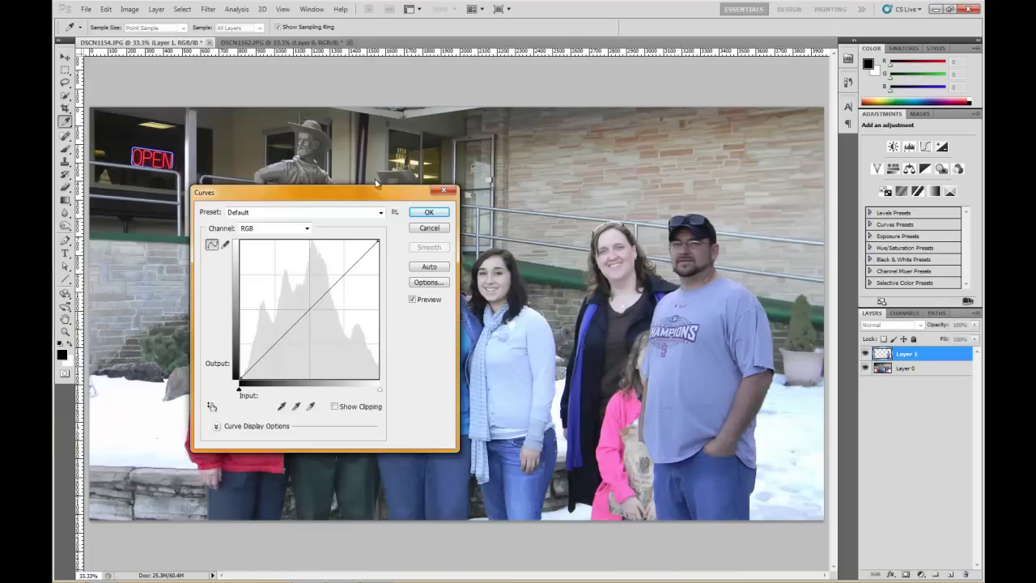
# - Lift the red channel's curve on the man's layer slightly at the midtones, from input 124 to output 129
pyautogui.click(307, 229)
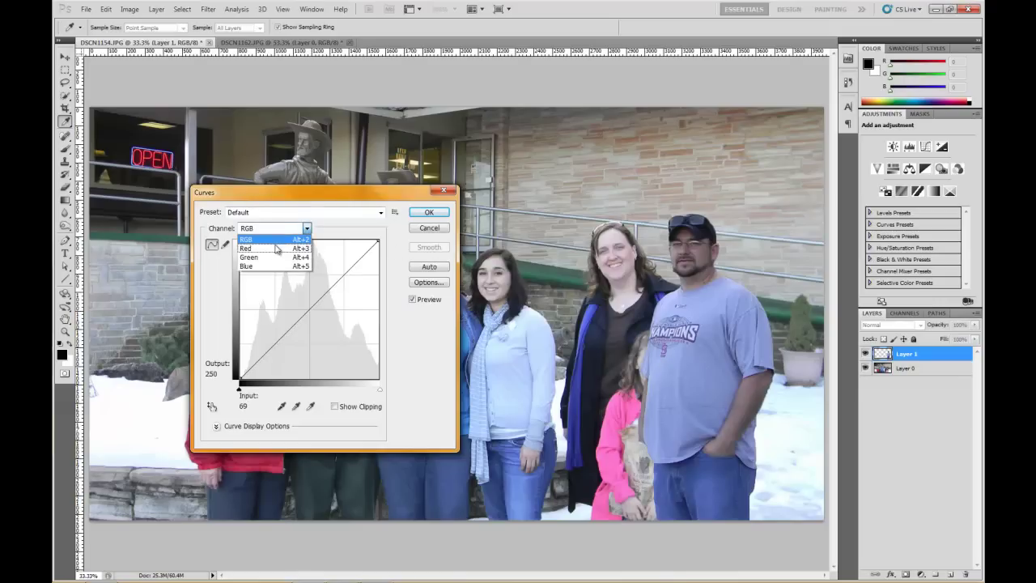
pyautogui.click(251, 248)
pyautogui.moveTo(307, 309)
pyautogui.mouseDown()
pyautogui.moveTo(316, 315)
pyautogui.moveTo(277, 260)
pyautogui.moveTo(308, 308)
pyautogui.mouseUp()
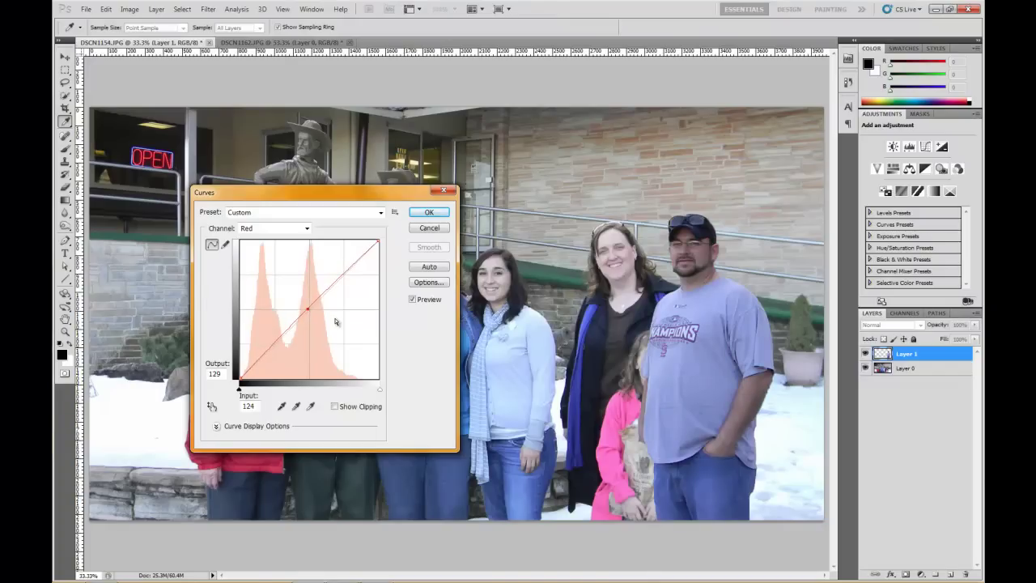
pyautogui.click(429, 212)
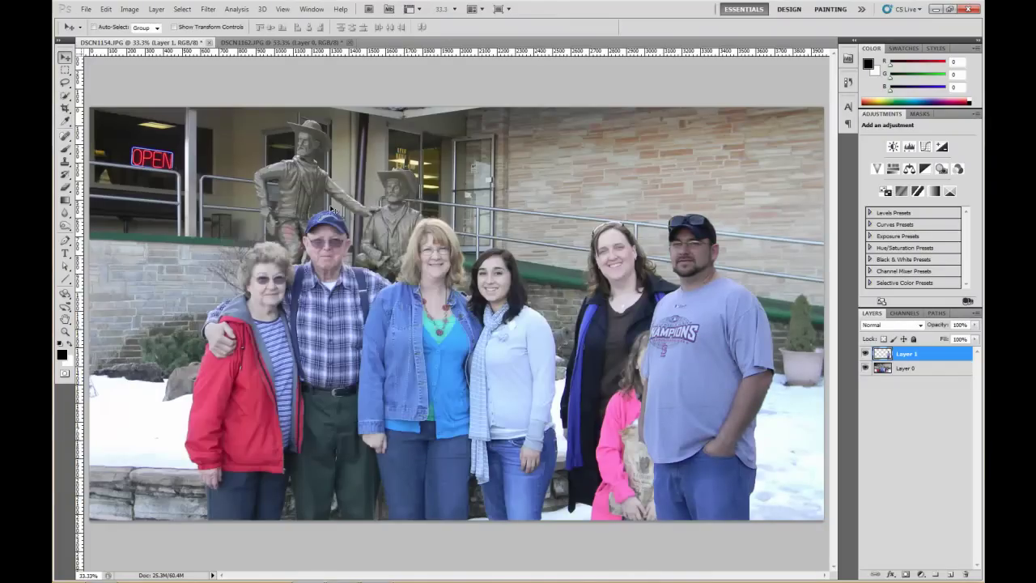
# - Brighten the man's layer with an RGB Curves adjustment, raising the midtones from input 105 to output 148
pyautogui.click(129, 8)
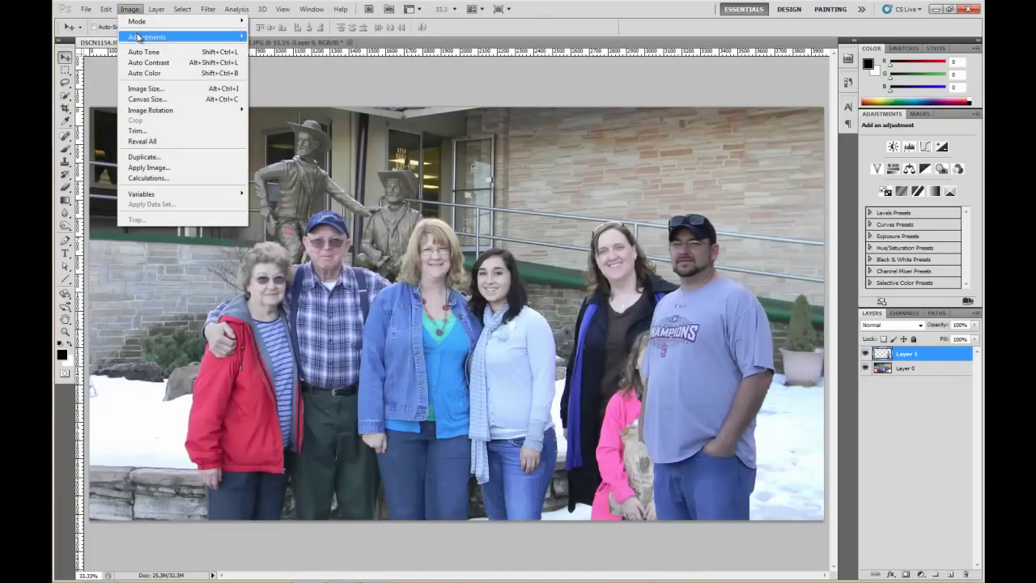
pyautogui.moveTo(154, 38)
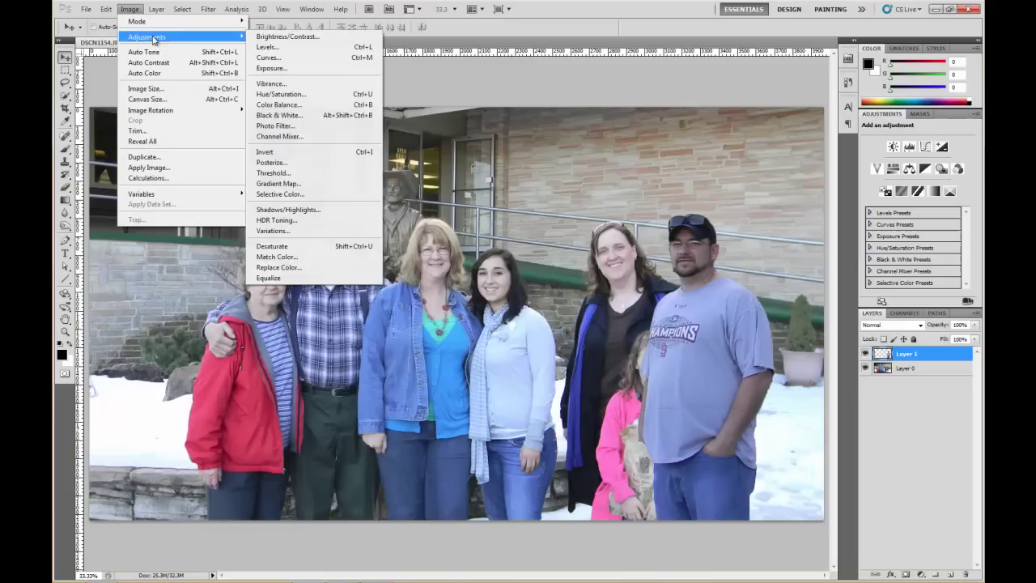
pyautogui.click(268, 57)
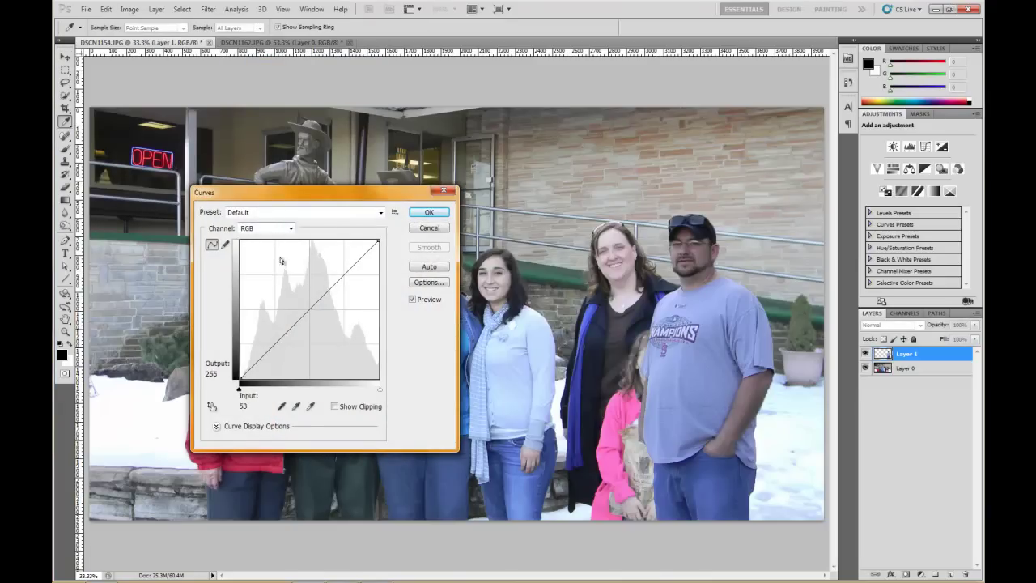
pyautogui.click(308, 310)
pyautogui.moveTo(309, 310); pyautogui.dragTo(299, 299)
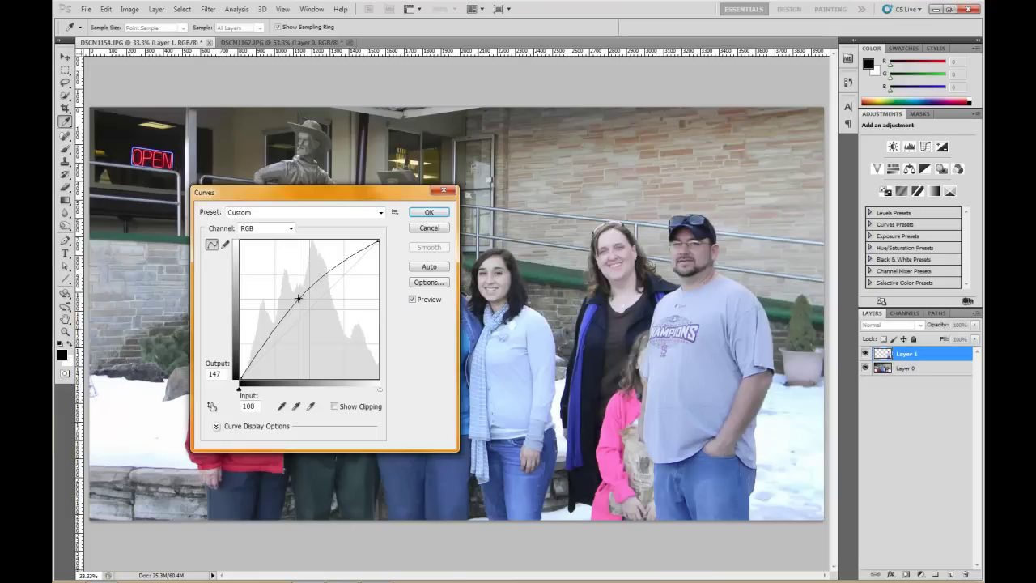
pyautogui.moveTo(299, 299); pyautogui.dragTo(297, 298)
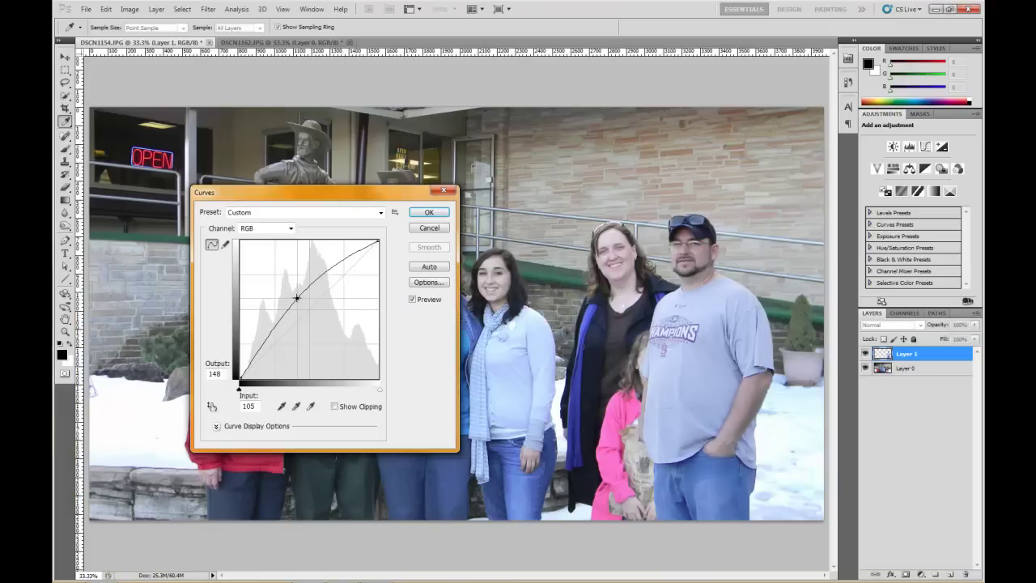
pyautogui.moveTo(315, 196); pyautogui.dragTo(442, 334)
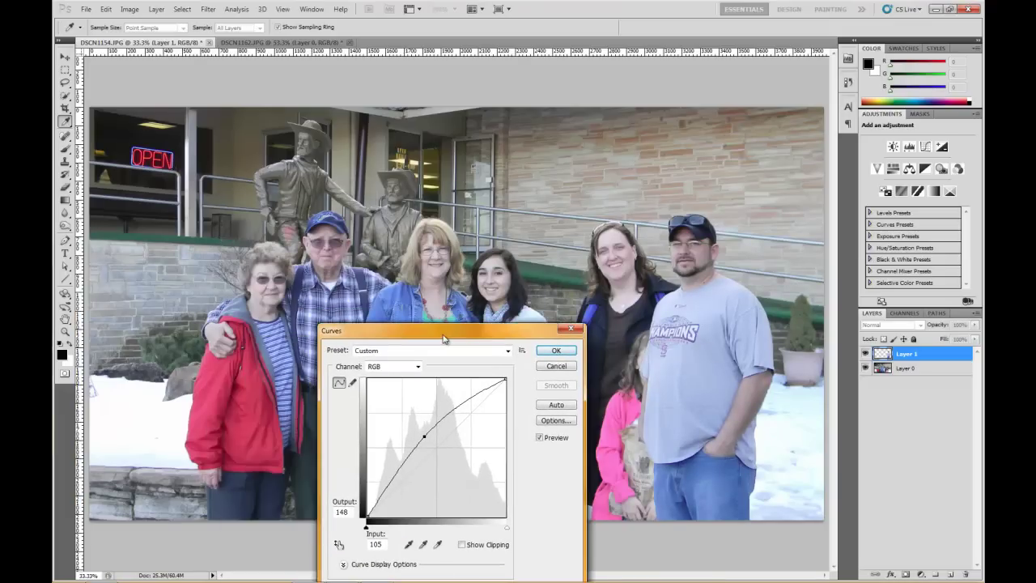
pyautogui.click(557, 350)
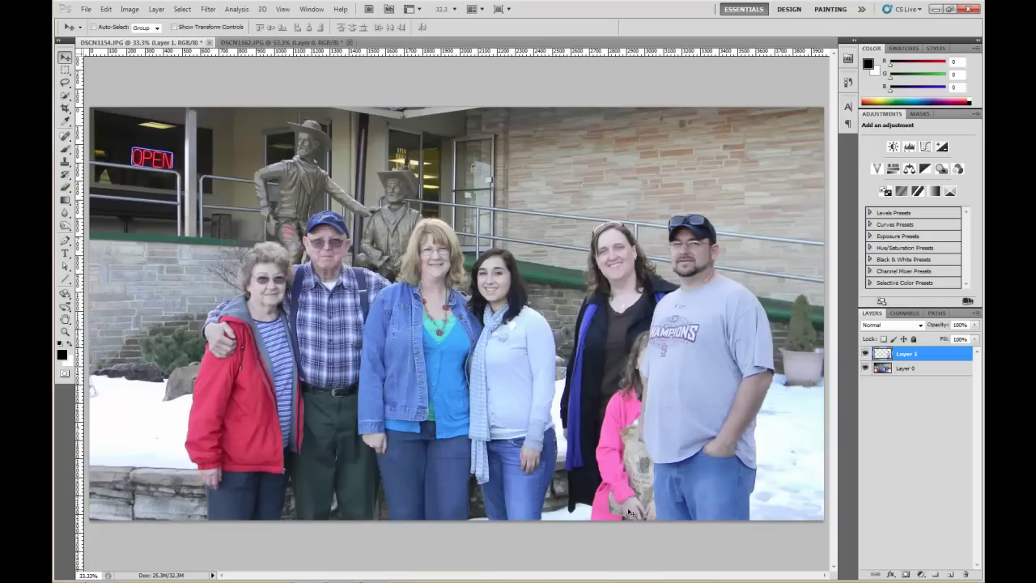
# - Compare the group photo with and without the man, leave Layer 1 hidden, and make Layer 0 active
pyautogui.click(864, 355)
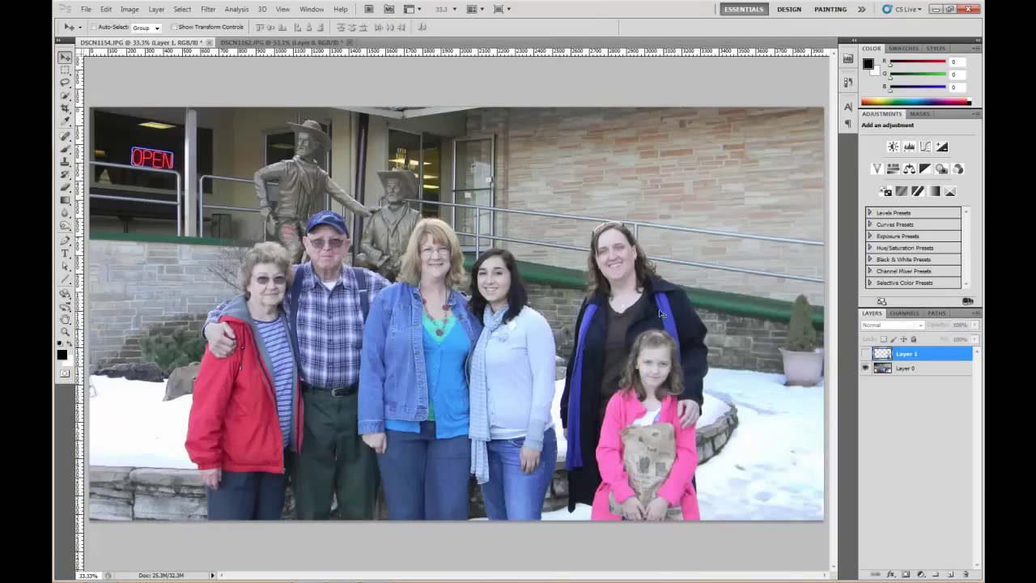
pyautogui.click(865, 354)
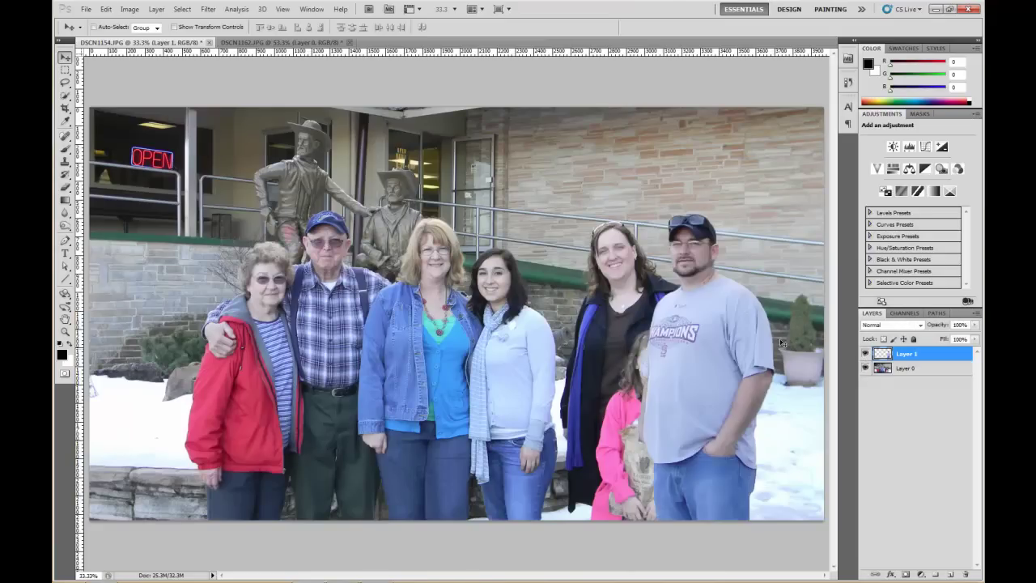
pyautogui.click(865, 353)
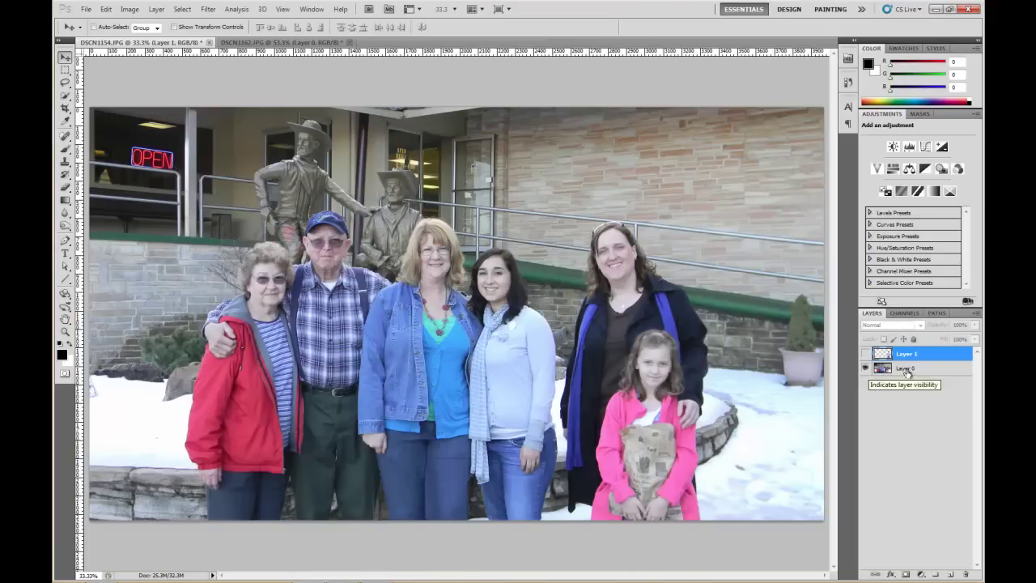
pyautogui.click(907, 369)
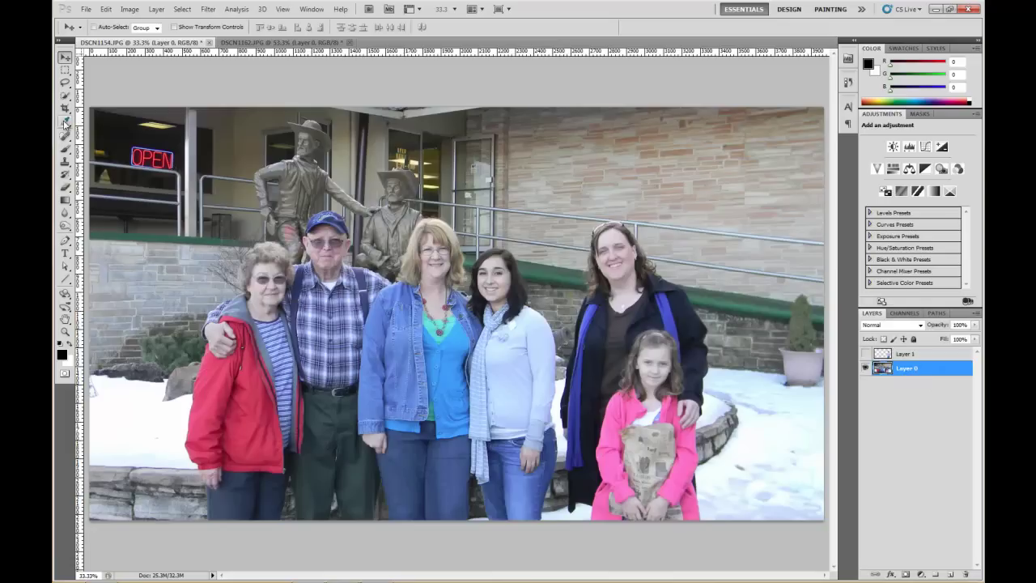
# - Select the woman in black and the girl in pink on Layer 0 using a 175 px Quick Selection brush
pyautogui.click(68, 96)
pyautogui.click(120, 95)
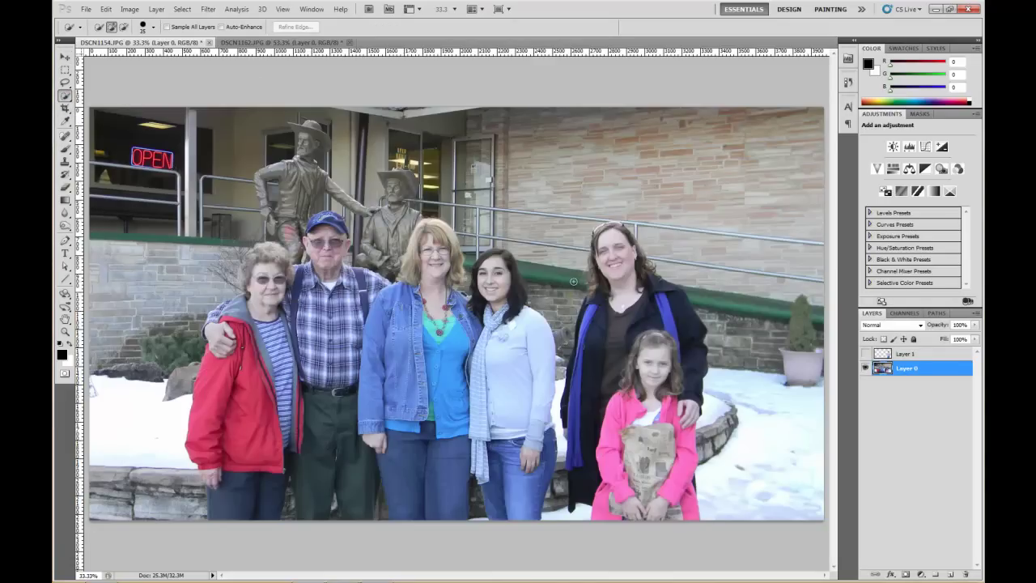
pyautogui.press(']')
pyautogui.press(']')
pyautogui.press(']')
pyautogui.press(']')
pyautogui.press(']')
pyautogui.press(']')
pyautogui.press(']')
pyautogui.press(']')
pyautogui.press(']')
pyautogui.press(']')
pyautogui.press('[')
pyautogui.press('[')
pyautogui.press('[')
pyautogui.moveTo(644, 288)
pyautogui.mouseDown()
pyautogui.moveTo(680, 364)
pyautogui.moveTo(678, 438)
pyautogui.moveTo(660, 494)
pyautogui.moveTo(676, 479)
pyautogui.moveTo(690, 486)
pyautogui.moveTo(646, 510)
pyautogui.moveTo(629, 334)
pyautogui.mouseUp()
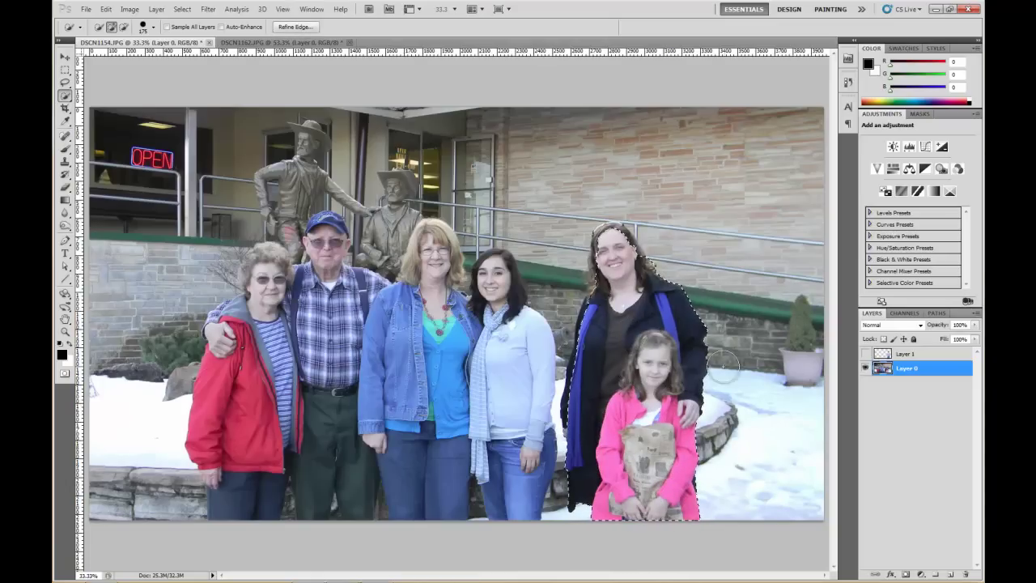
# - Refine the selection's edge with Smooth 9 and a slight feather, output as a selection
pyautogui.click(182, 9)
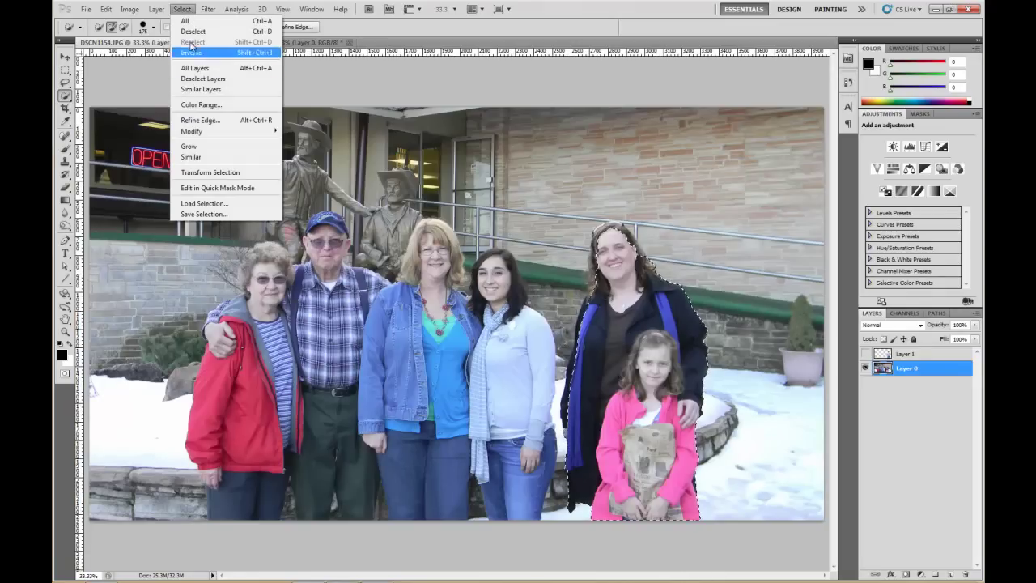
pyautogui.click(200, 120)
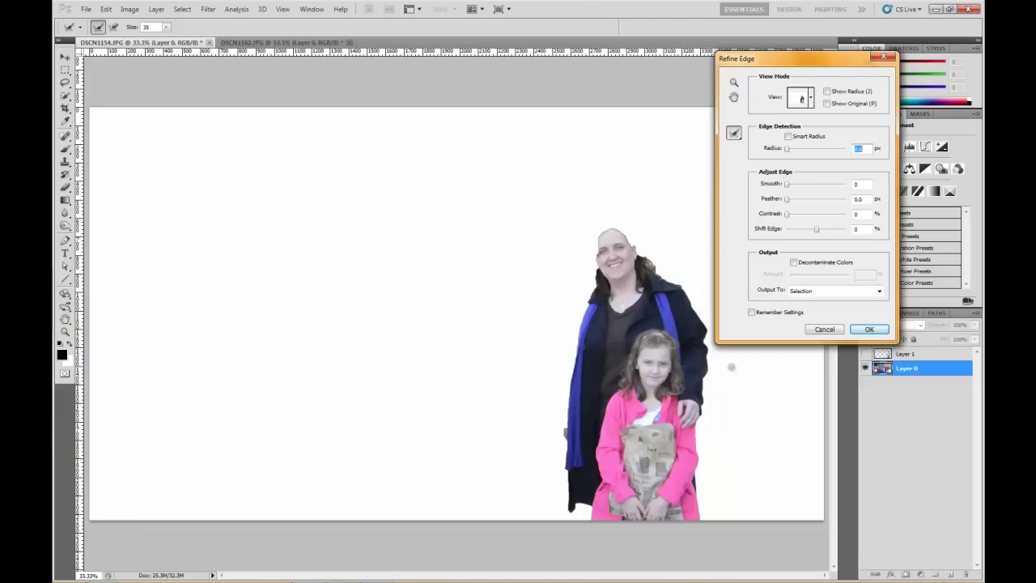
pyautogui.click(789, 187)
pyautogui.write('9')
pyautogui.press('Tab')
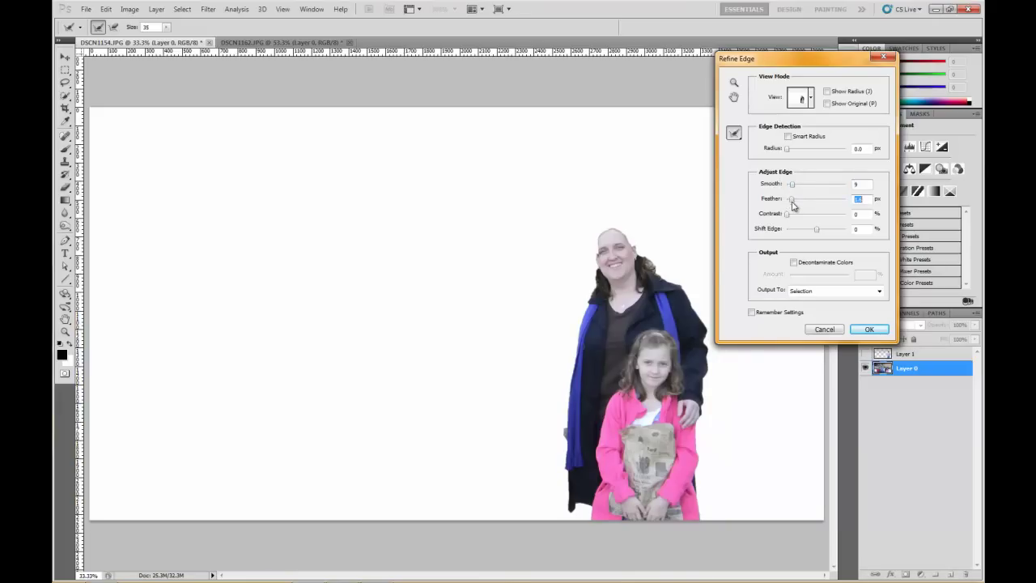
pyautogui.click(869, 330)
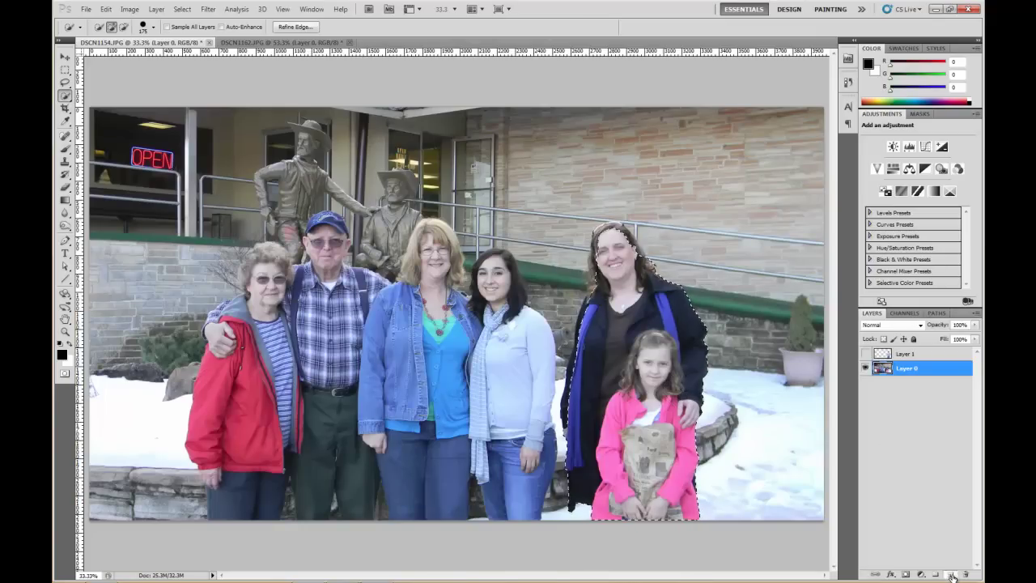
# - Copy the selected woman and girl to a new layer, deselect, and hide Layer 0 to isolate the cutout
pyautogui.hotkey('ctrl', 'j')
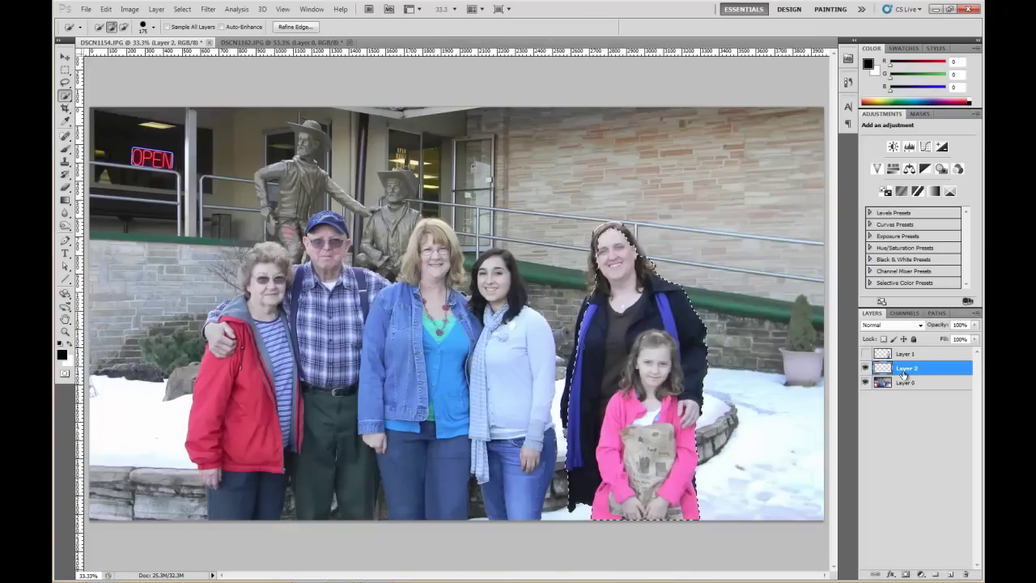
pyautogui.hotkey('ctrl', 'd')
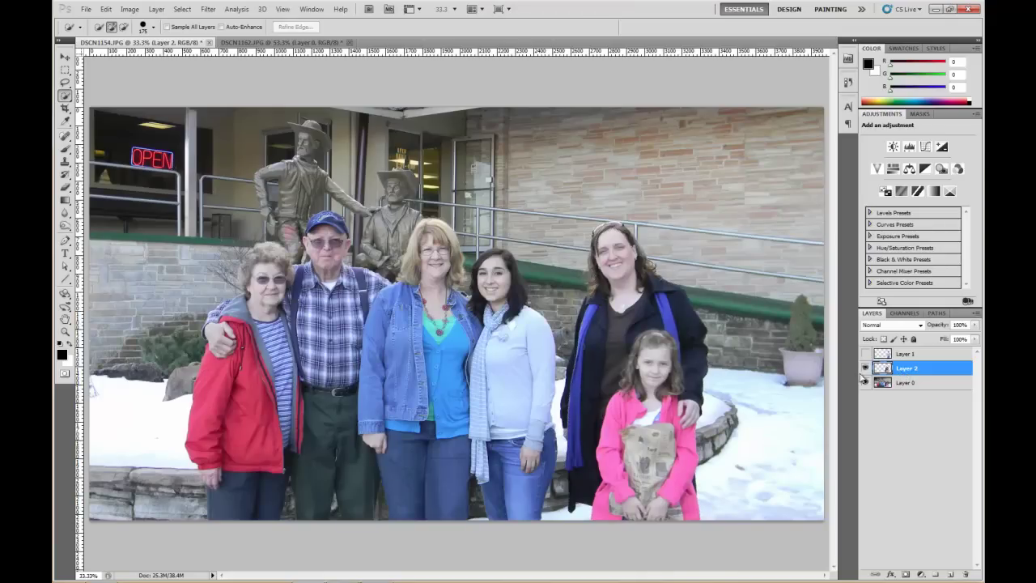
pyautogui.click(864, 383)
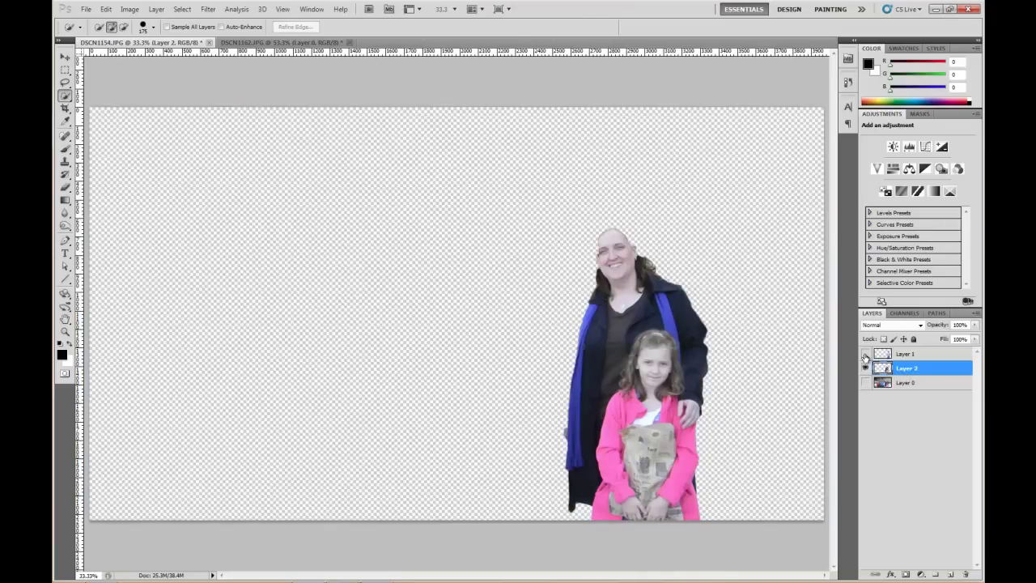
# - Show the man's Layer 1, move it beneath the woman and girl on Layer 2, and show Layer 0 again
pyautogui.click(865, 353)
pyautogui.moveTo(905, 355); pyautogui.dragTo(916, 379)
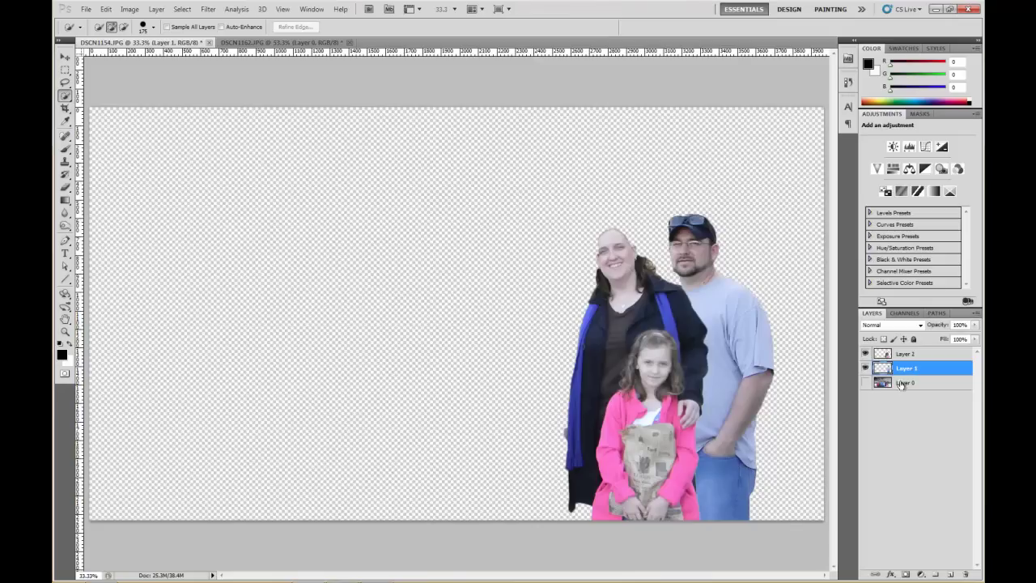
pyautogui.click(866, 383)
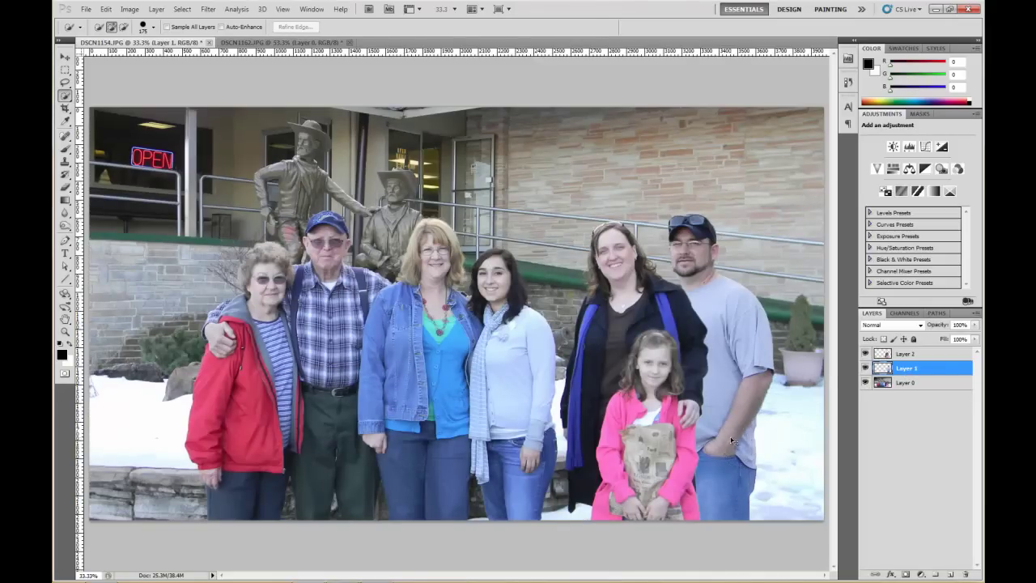
# - Scale the man down to about 93% and place him behind the woman, farther to her side with his shoulder partly covered
pyautogui.hotkey('ctrl', 't')
pyautogui.moveTo(775, 213); pyautogui.dragTo(756, 230)
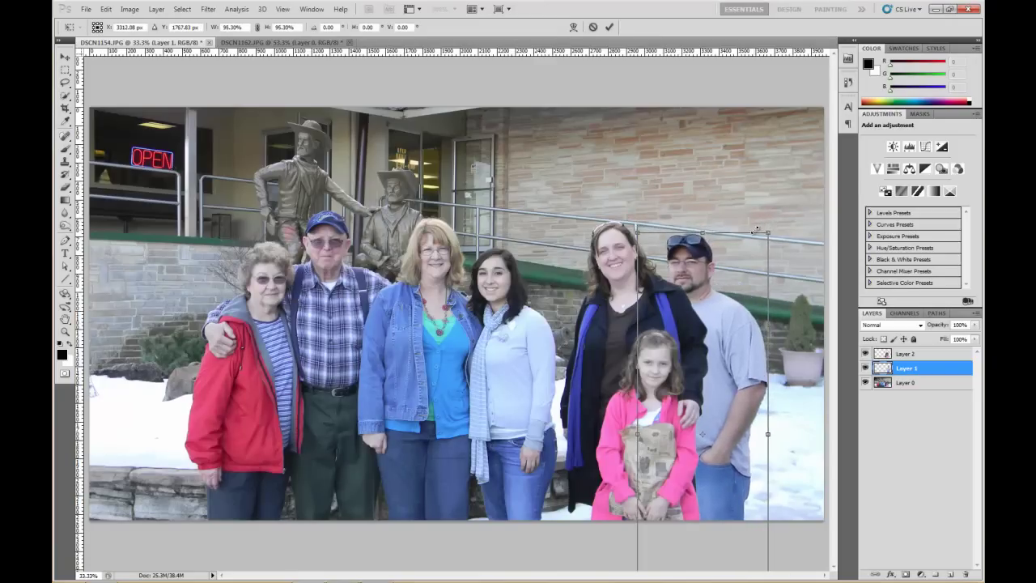
pyautogui.moveTo(719, 319); pyautogui.dragTo(722, 295)
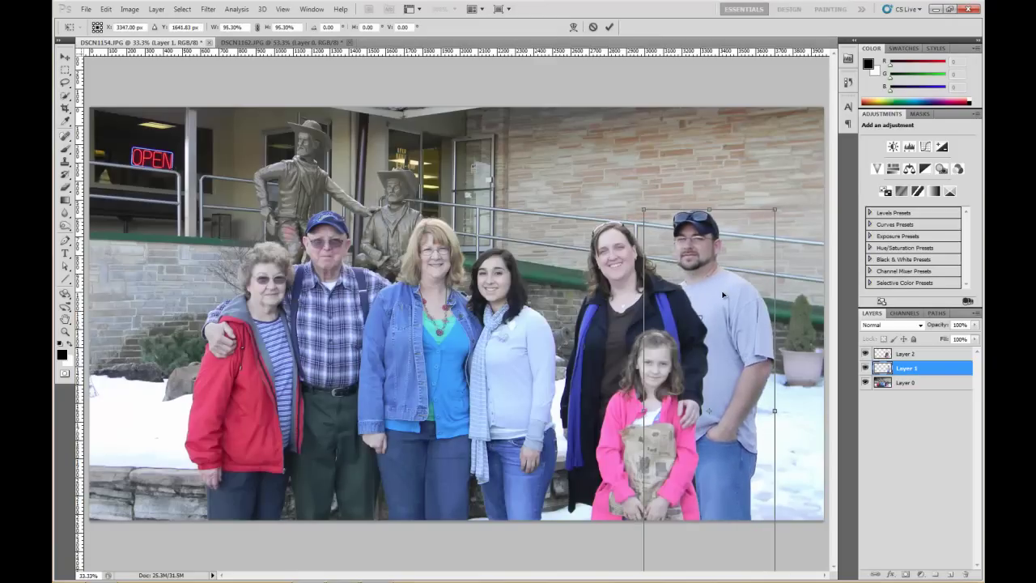
pyautogui.moveTo(774, 208); pyautogui.dragTo(761, 238)
pyautogui.moveTo(723, 318)
pyautogui.mouseDown()
pyautogui.moveTo(726, 301)
pyautogui.moveTo(721, 322)
pyautogui.moveTo(735, 315)
pyautogui.mouseUp()
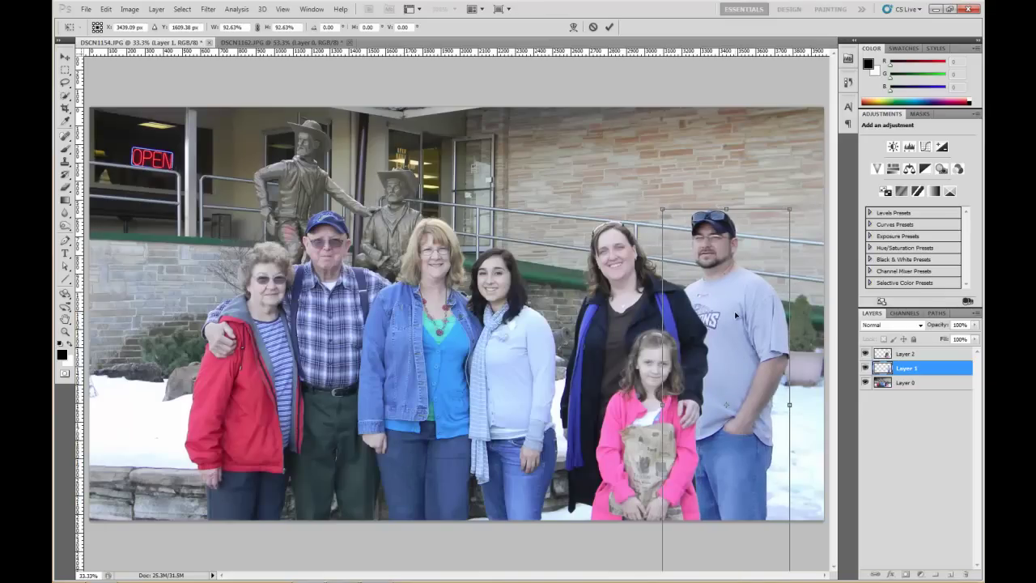
pyautogui.press('Return')
# - On Layer 2, erase the leftover dark fringe along the outer edge of the girl's pink coat, beside the man's jeans
pyautogui.press('w')
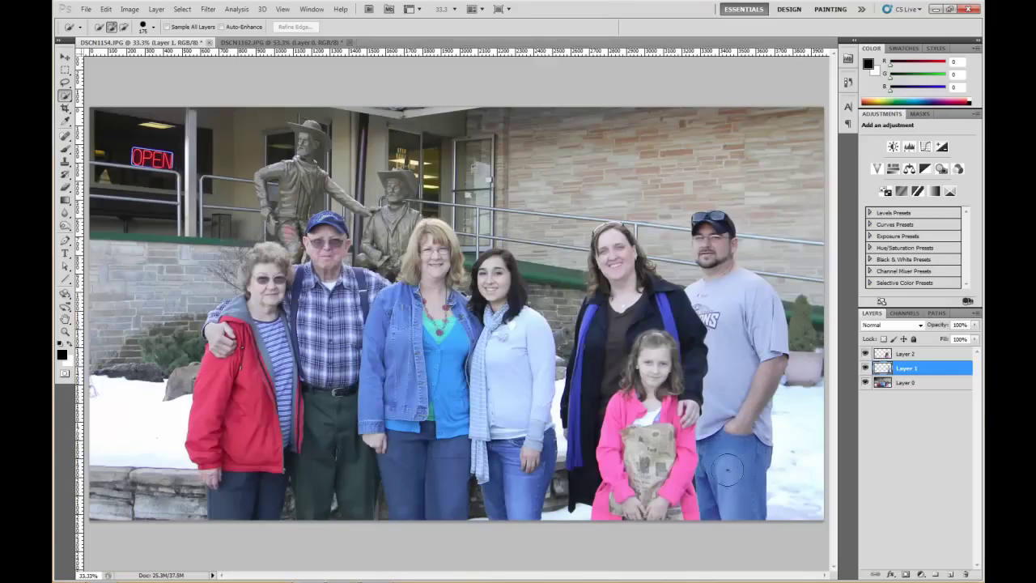
pyautogui.click(903, 356)
pyautogui.scroll(3, 704, 481)
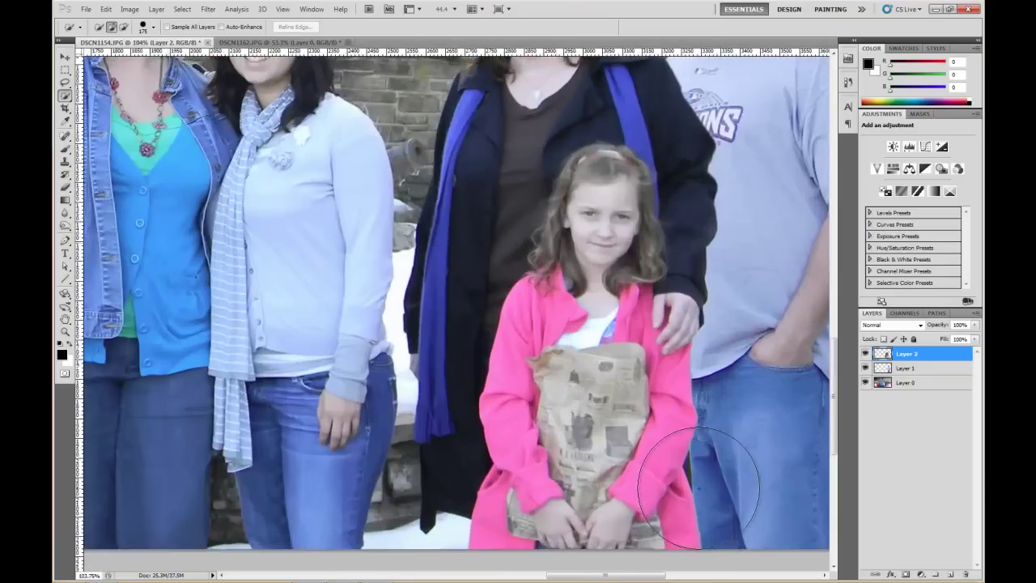
pyautogui.scroll(3, 700, 482)
pyautogui.click(65, 187)
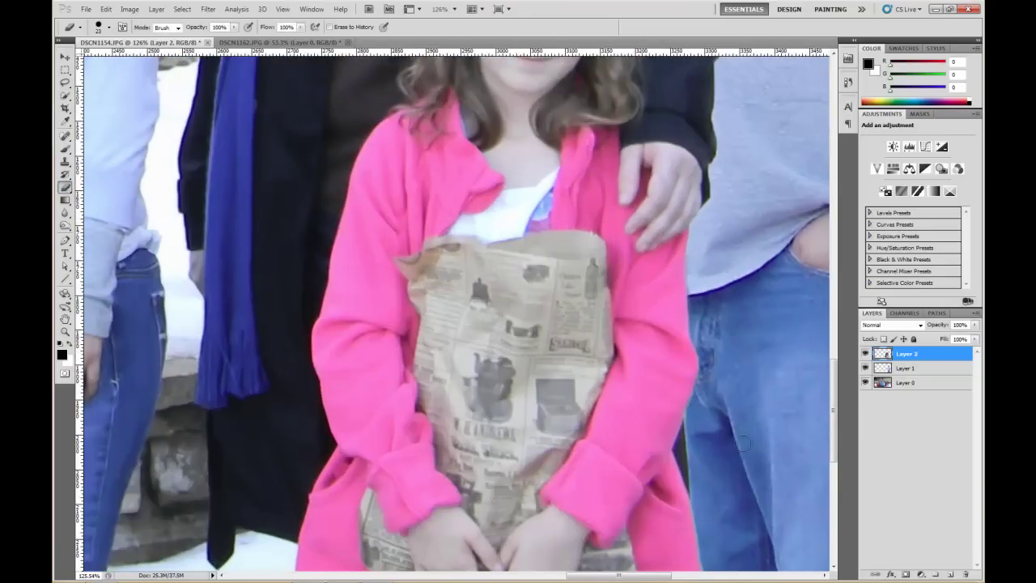
pyautogui.moveTo(688, 425); pyautogui.dragTo(693, 473)
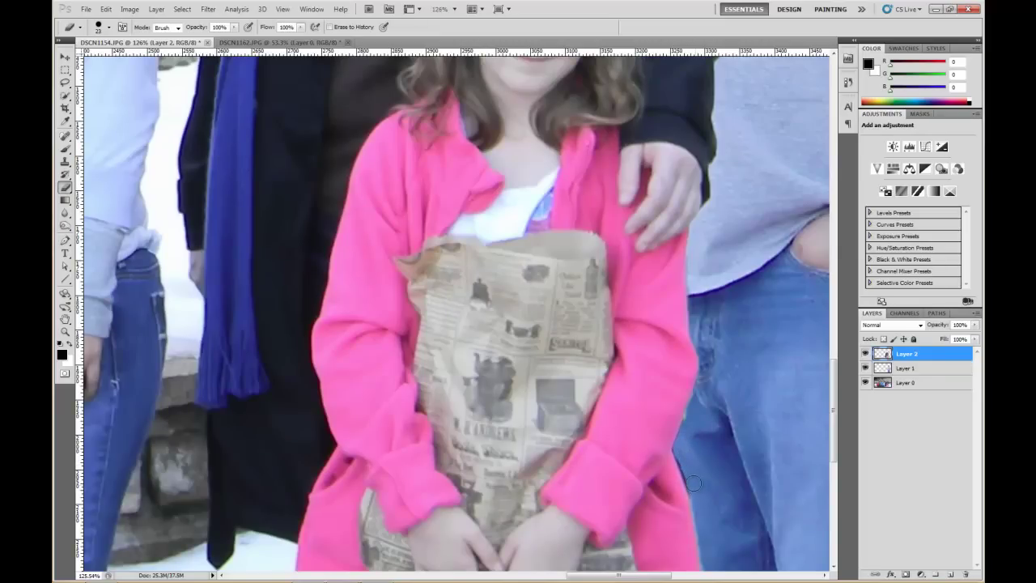
pyautogui.moveTo(684, 457); pyautogui.dragTo(692, 473)
pyautogui.hotkey('ctrl', '-')
pyautogui.hotkey('ctrl', '-')
pyautogui.hotkey('ctrl', '-')
pyautogui.hotkey('ctrl', '-')
pyautogui.hotkey('ctrl', '-')
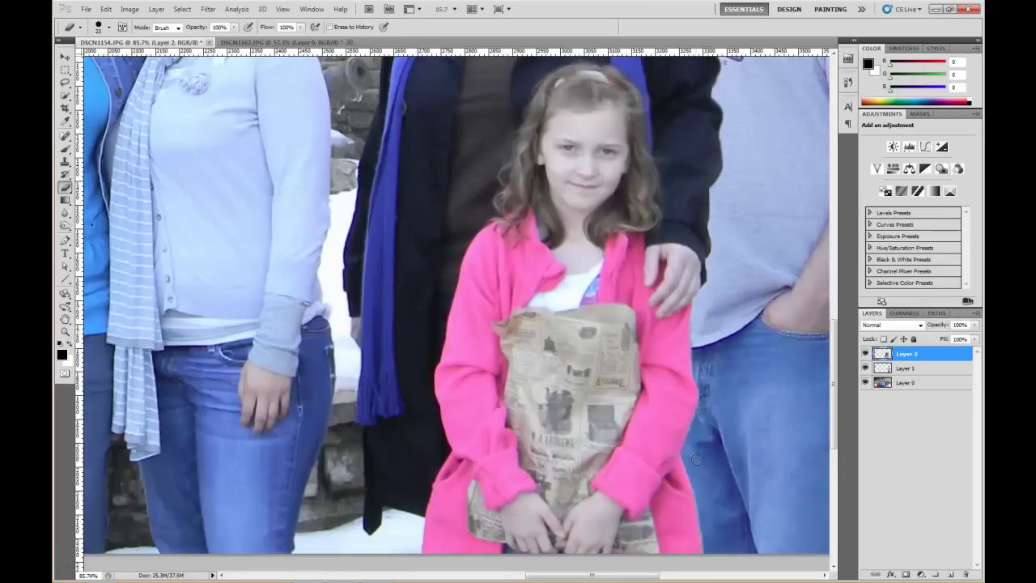
pyautogui.hotkey('ctrl', '+')
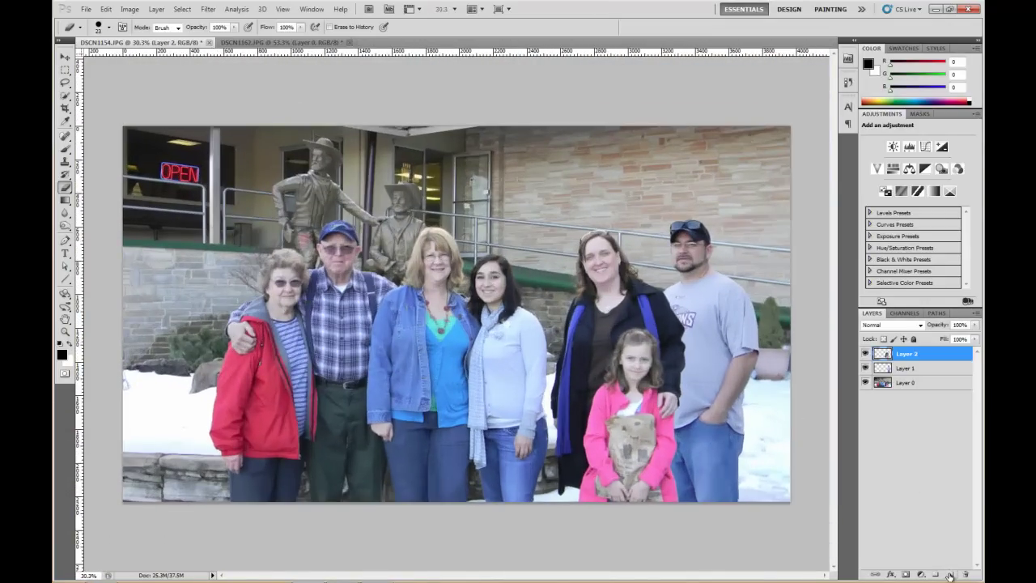
# - Make the man's Layer 1 active and set up the Burn tool with 35% exposure for midtones
pyautogui.click(903, 370)
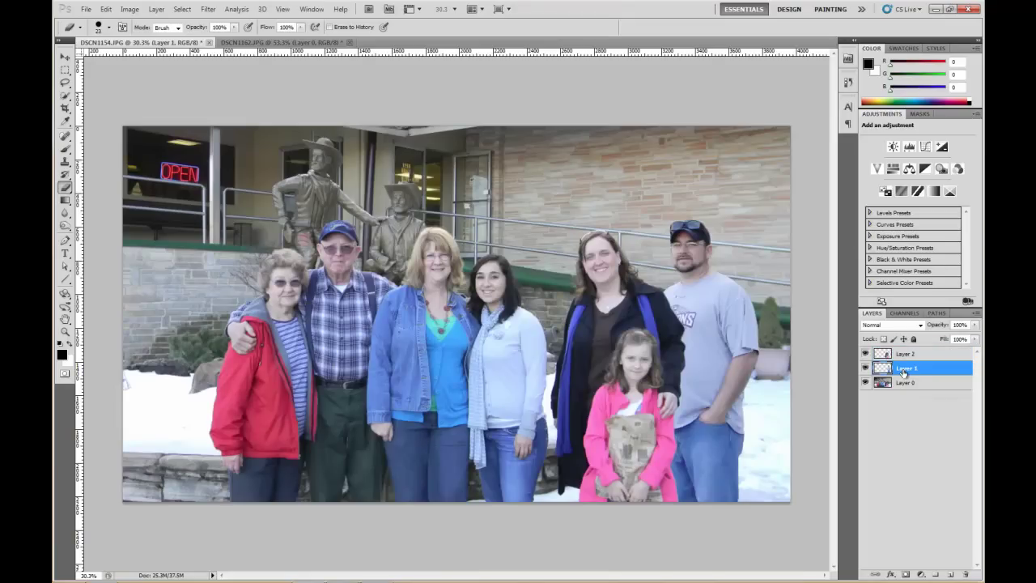
pyautogui.click(65, 225)
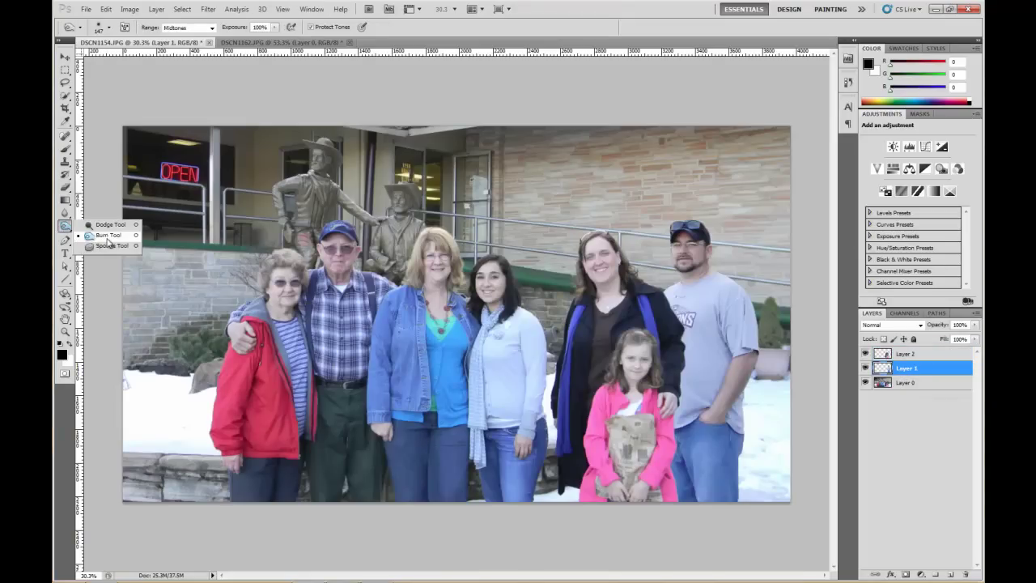
pyautogui.click(107, 239)
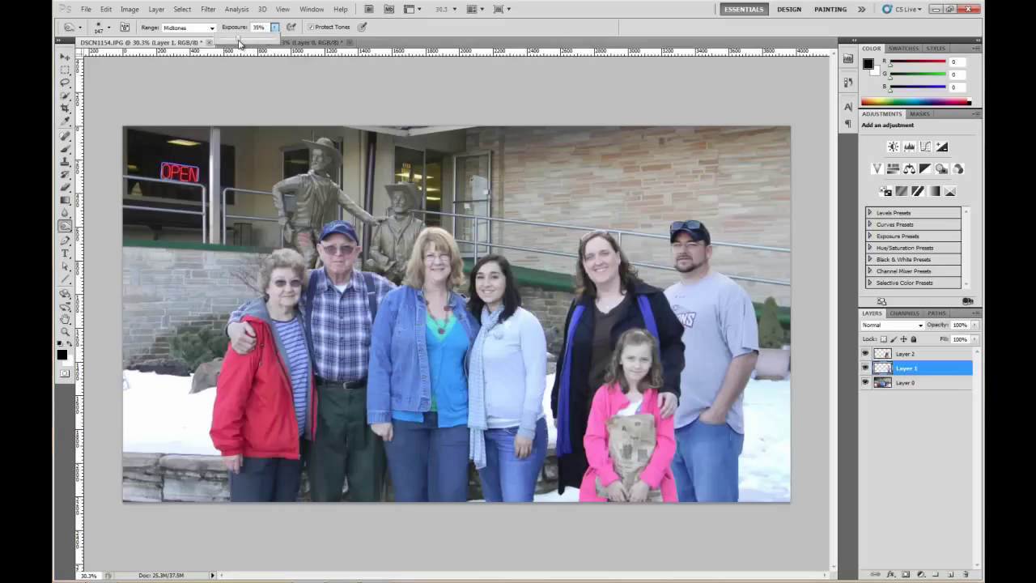
pyautogui.moveTo(273, 30); pyautogui.dragTo(219, 37)
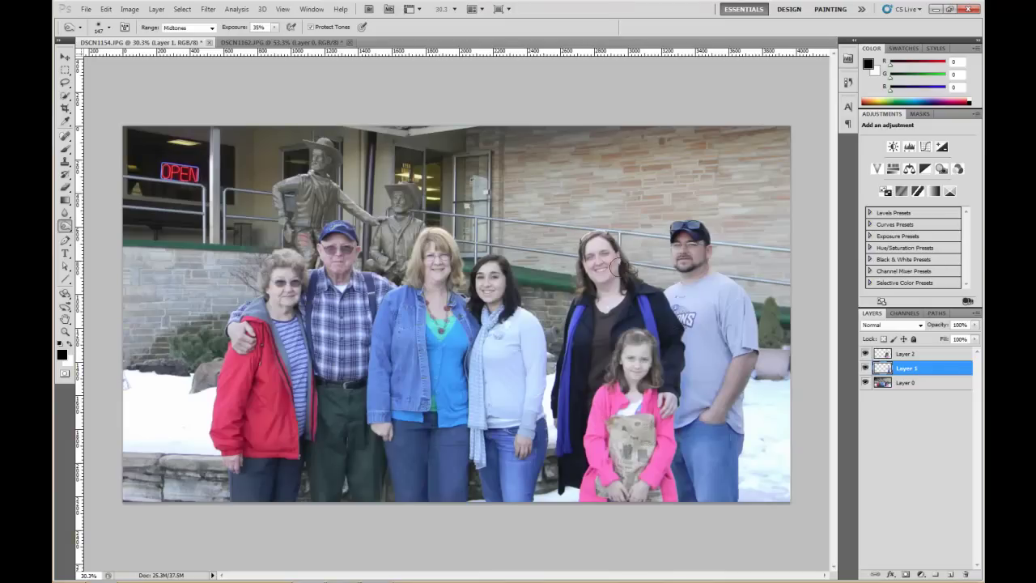
pyautogui.scroll(5, 690, 257)
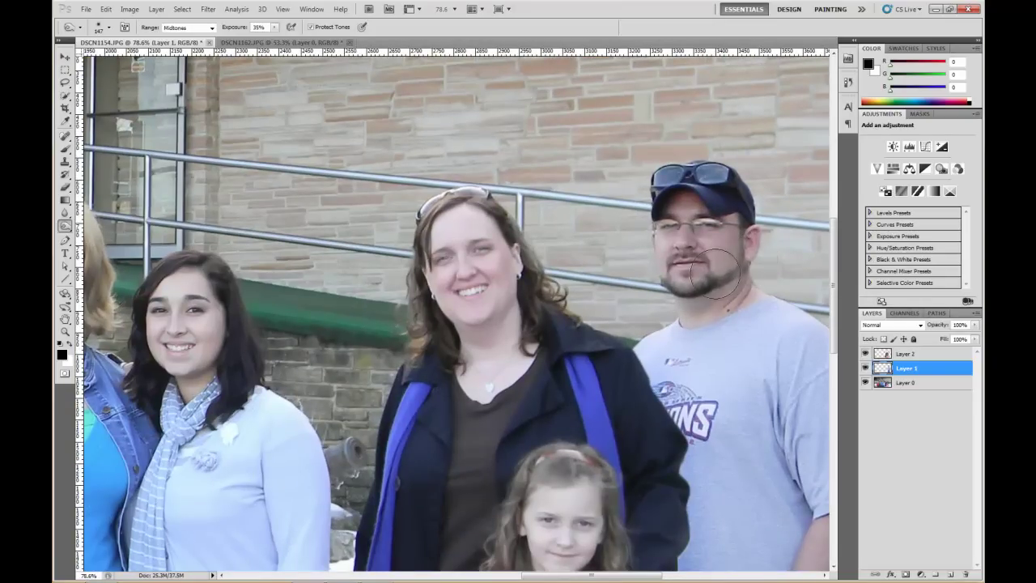
pyautogui.moveTo(579, 291); pyautogui.dragTo(494, 279)
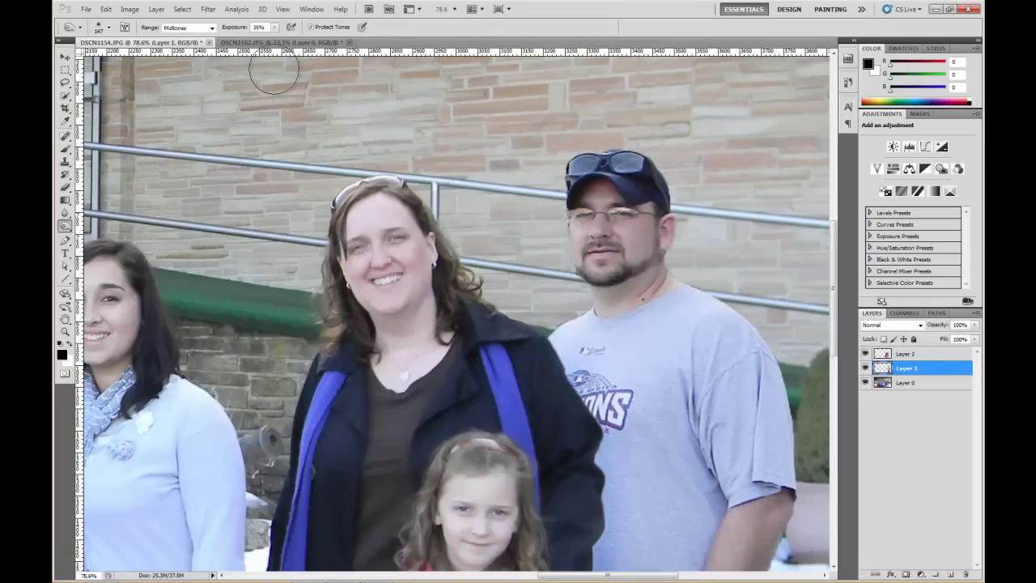
pyautogui.click(208, 9)
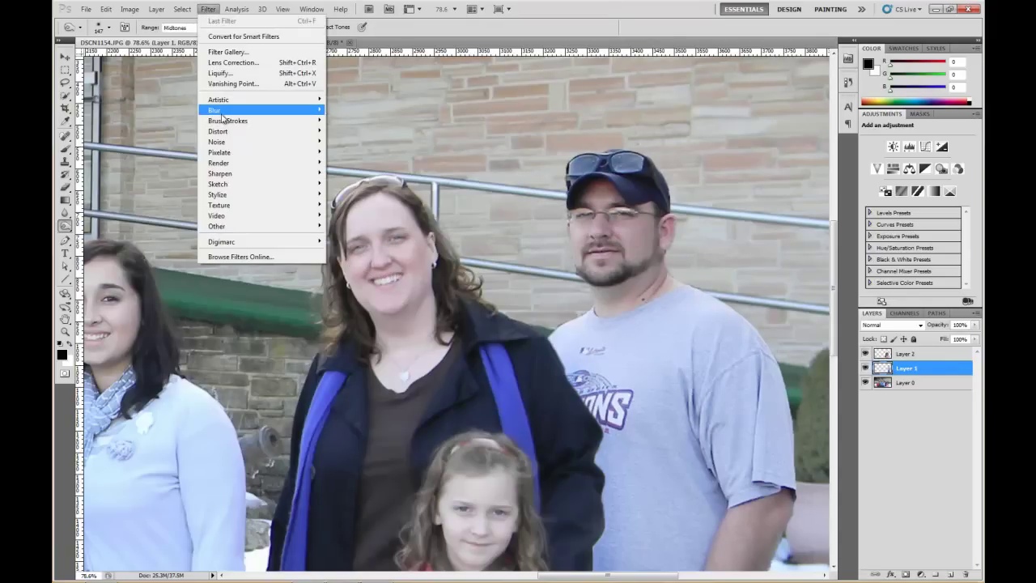
pyautogui.moveTo(223, 112)
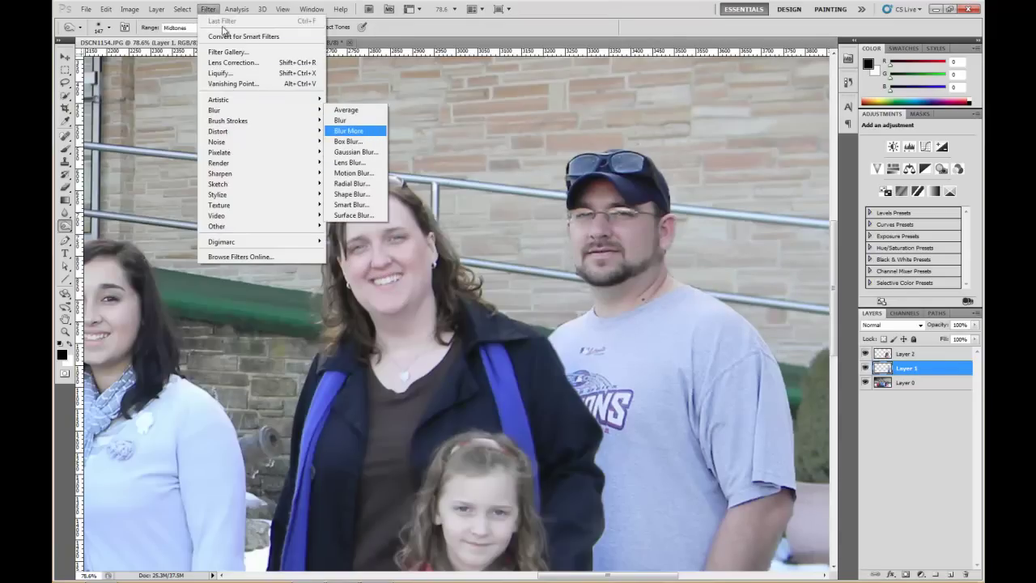
pyautogui.click(571, 275)
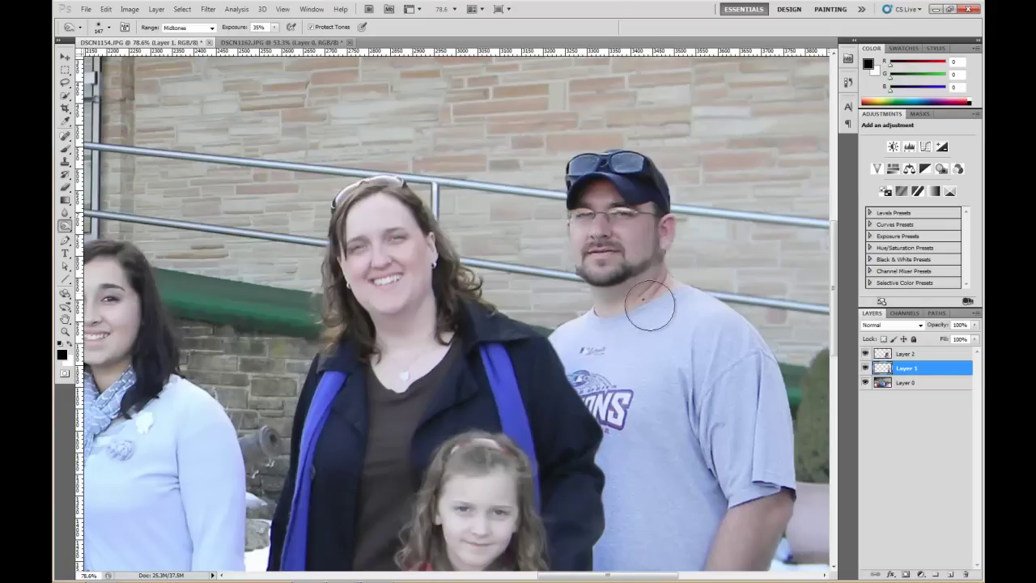
pyautogui.scroll(-3, 620, 346)
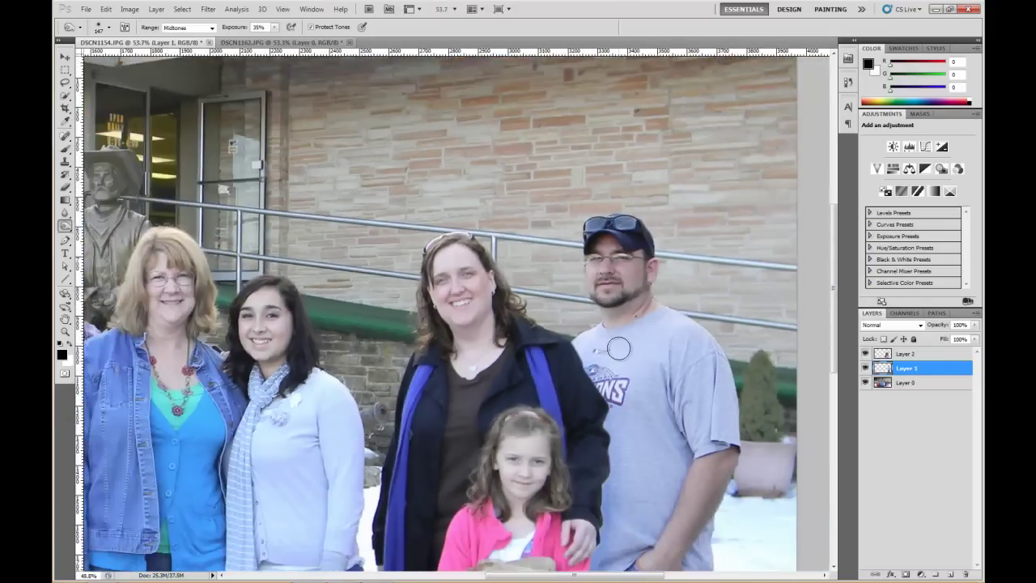